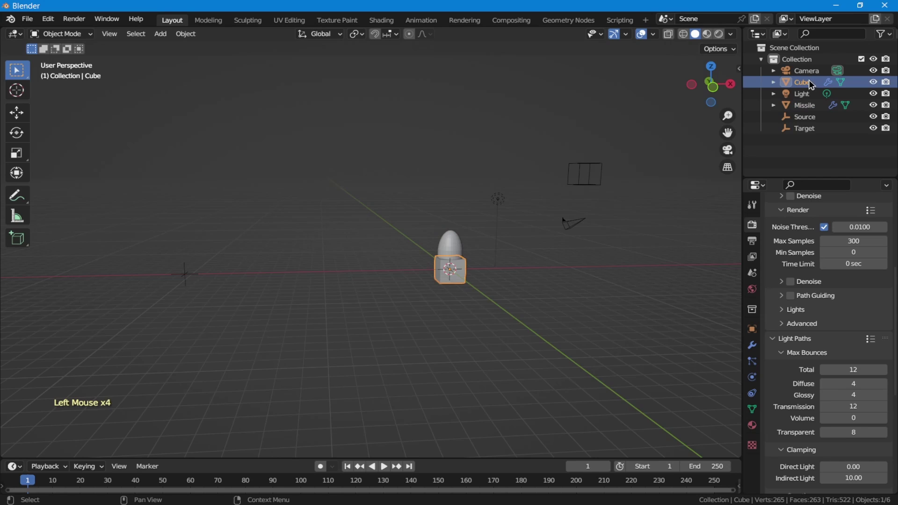
Rename the Cube object as Flight Path
double_click(803, 84)
text(F)
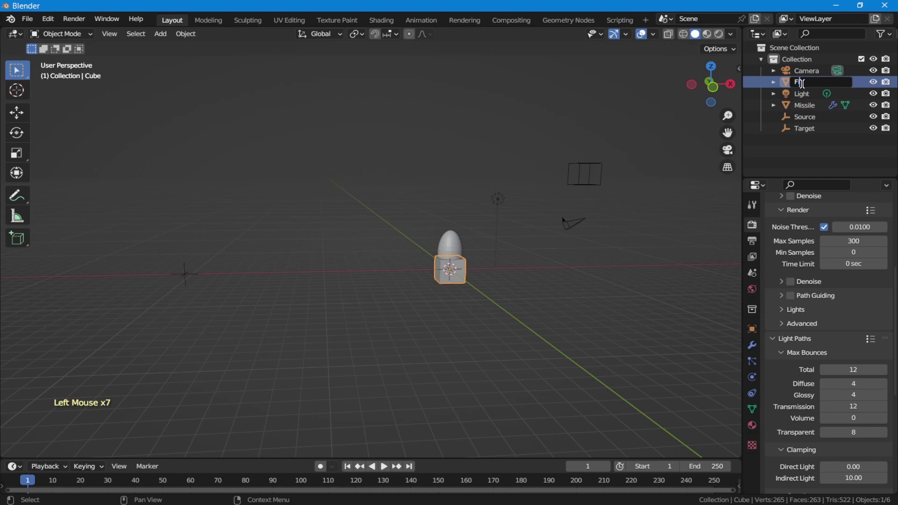
text(light Path)
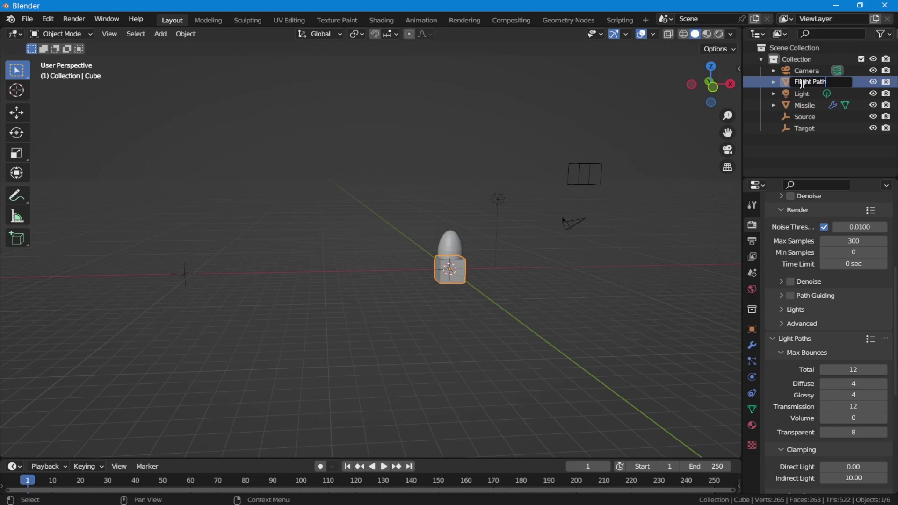
key(Return)
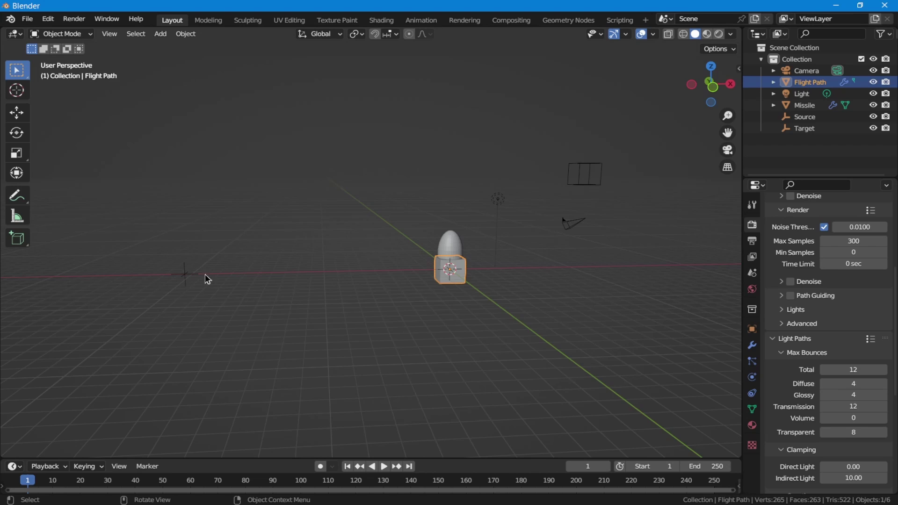
Open the Flight Path object's geometry node tree and spread its Group Input and Group Output nodes far apart
click(186, 276)
click(585, 174)
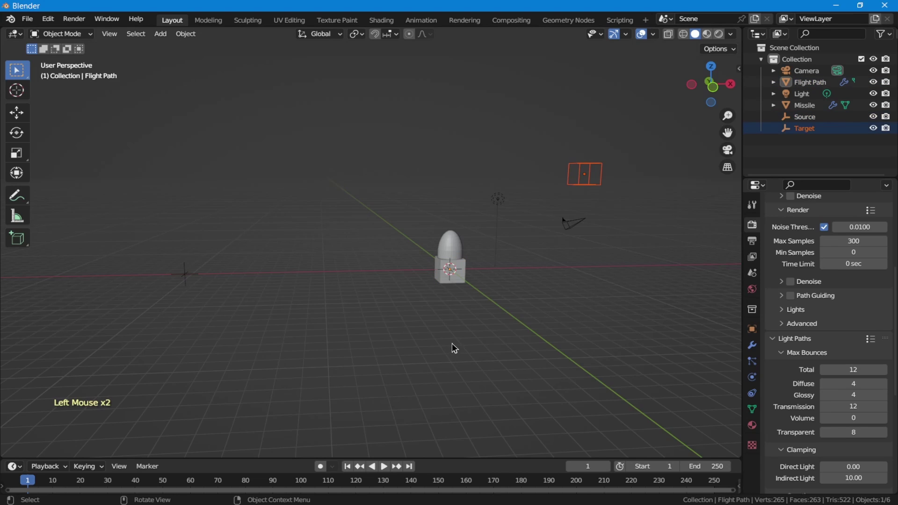
click(463, 281)
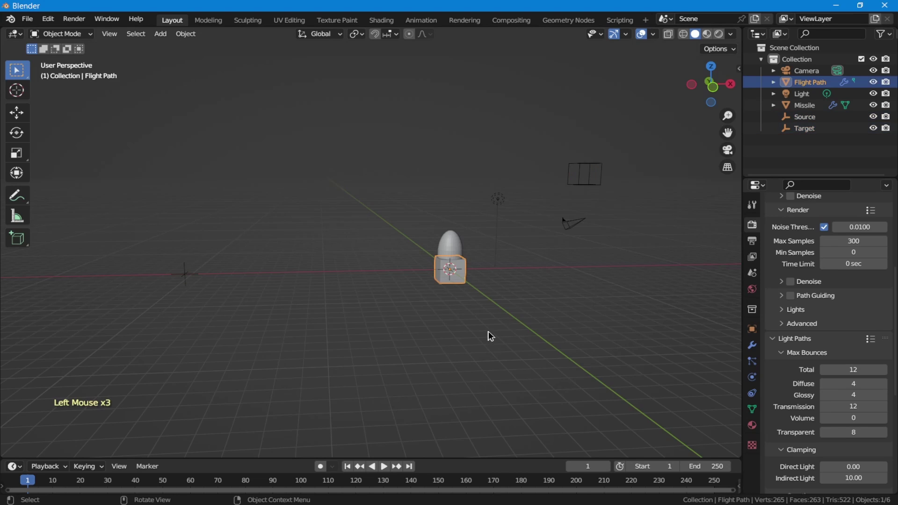
click(568, 20)
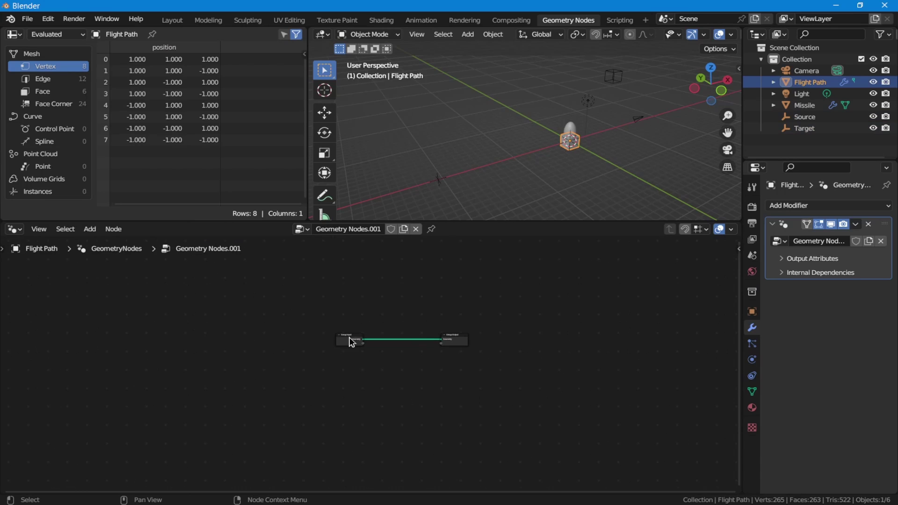
drag(351, 341, 172, 338)
drag(447, 340, 517, 338)
ctrl+middle_drag(279, 290, 381, 354)
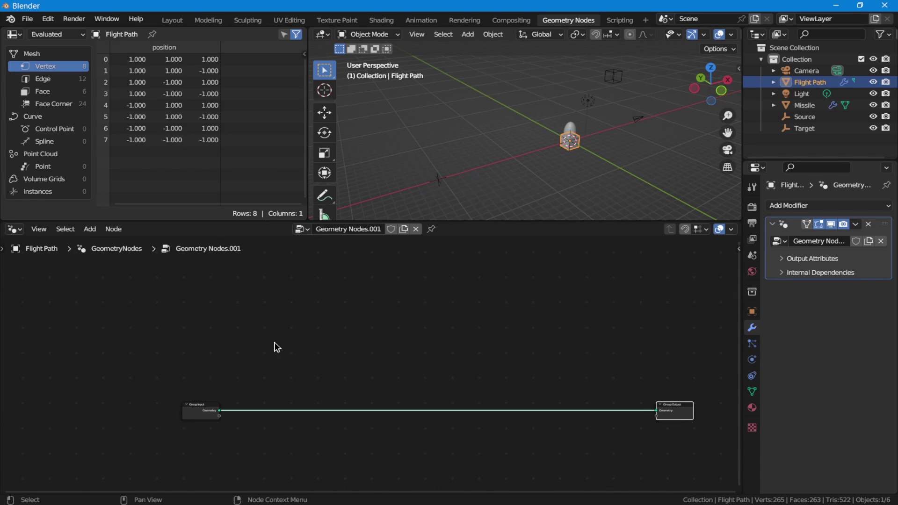
Add Object Info nodes for the Source and Target empties, with the Source node placed above the Target node
drag(801, 117, 248, 285)
click(801, 128)
drag(800, 128, 263, 325)
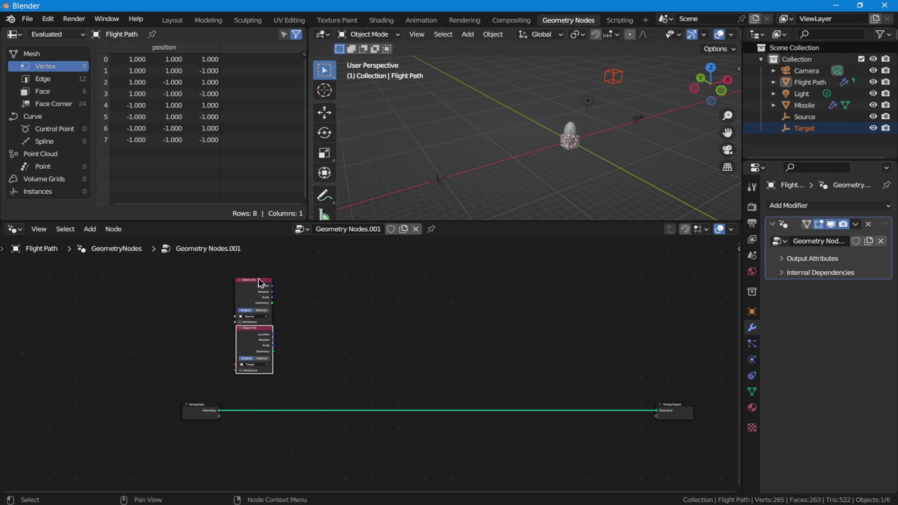
drag(258, 278, 261, 263)
click(805, 105)
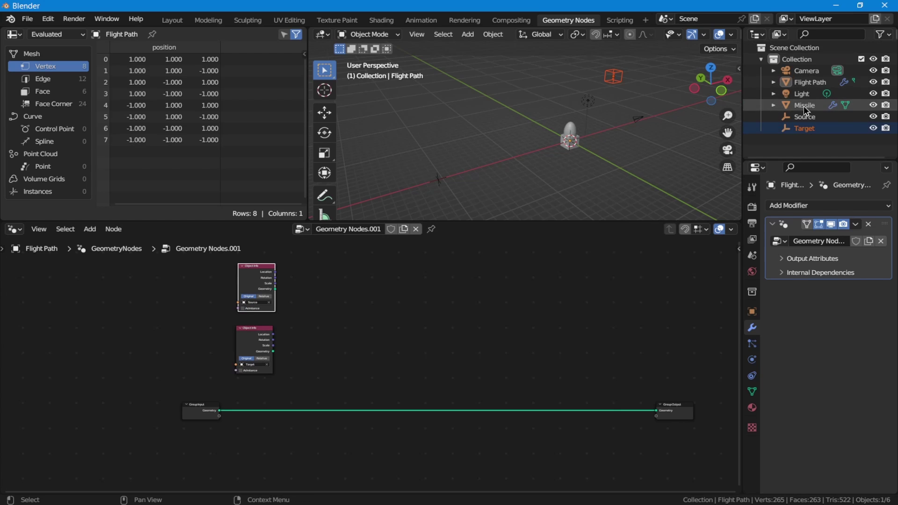
drag(804, 106, 323, 471)
key(ctrl+z)
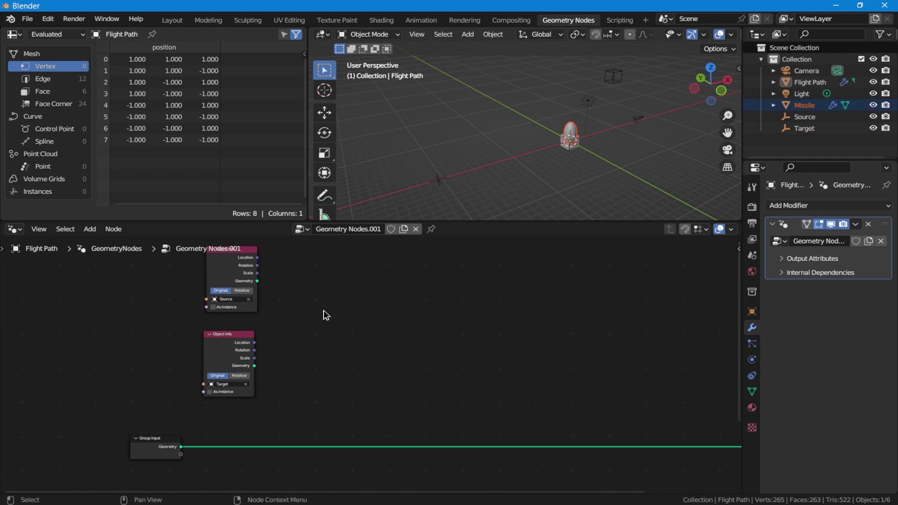
Add a Bezier Segment curve primitive node beside the two Object Info nodes
scroll(413, 377, down, 1)
scroll(393, 361, up, 3)
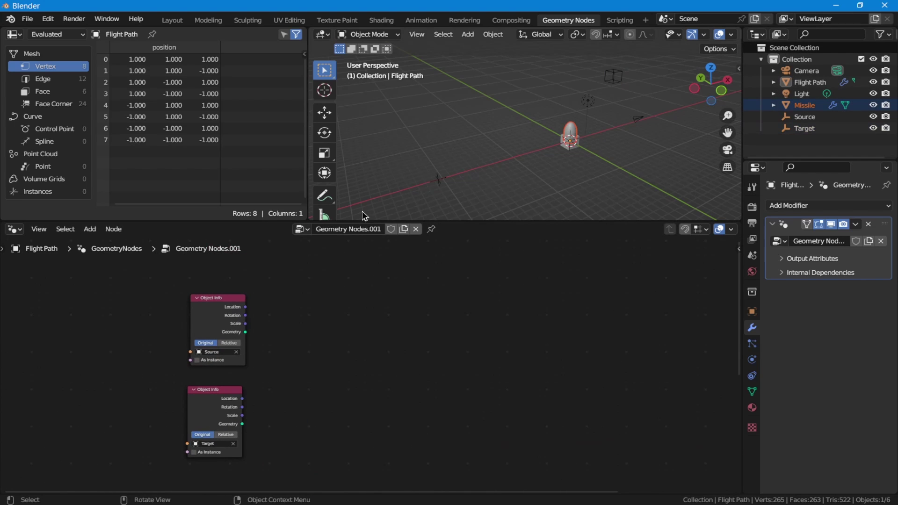
key(shift+a)
key(s)
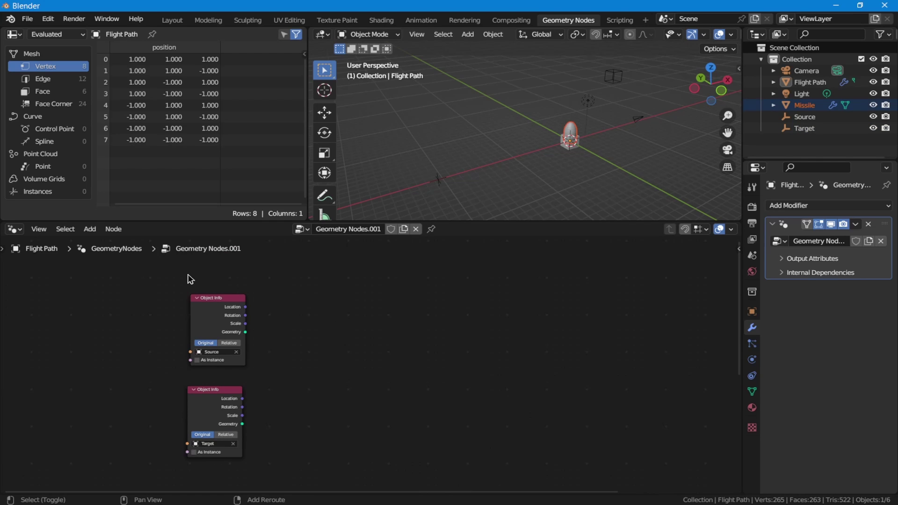
click(90, 229)
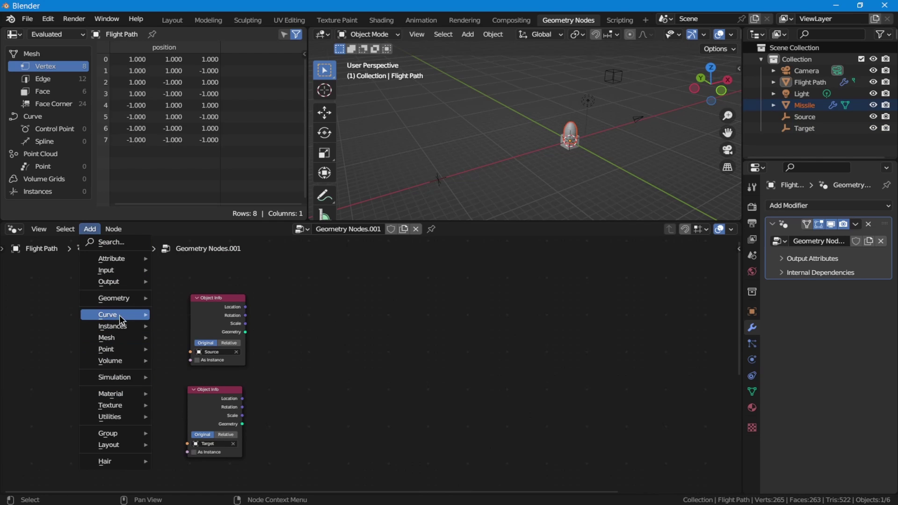
mouse_move(121, 316)
mouse_move(206, 366)
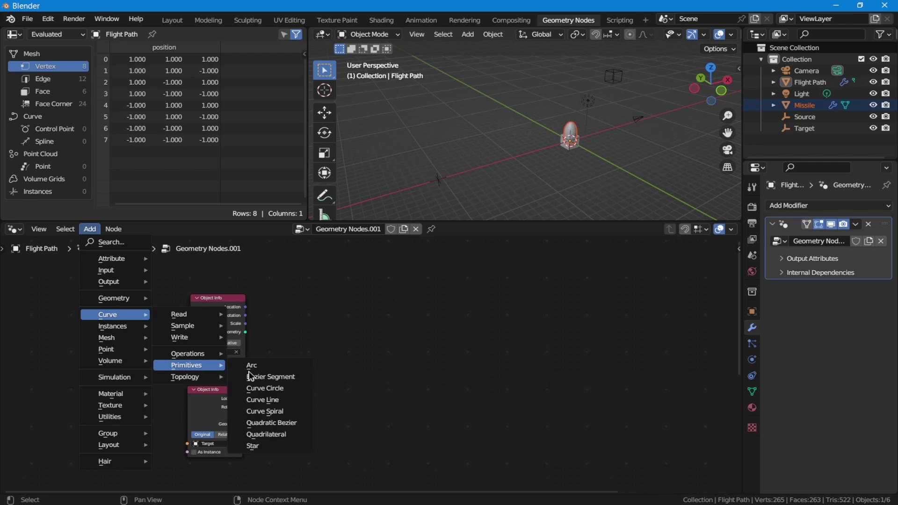
click(252, 376)
click(284, 283)
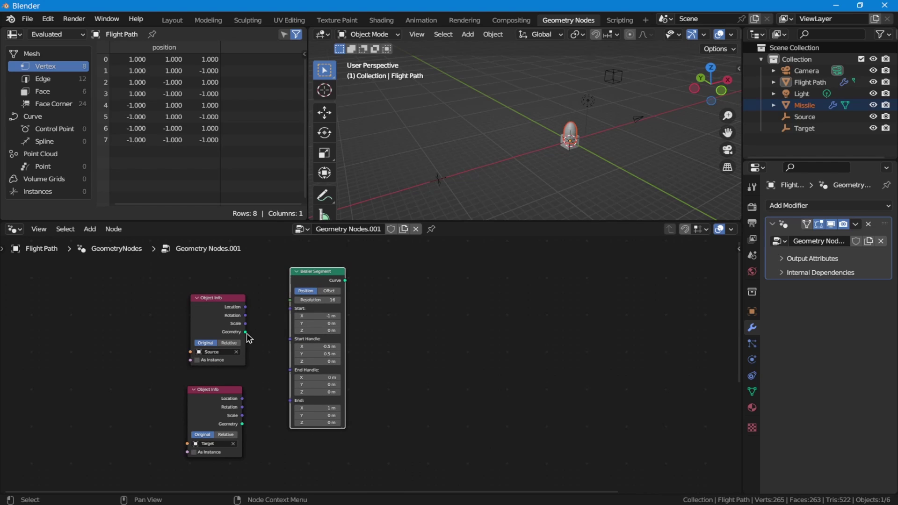
Link the Source location to the Bezier Segment's Start, the Target location to its End, and its Curve to the Group Output's Geometry
drag(245, 307, 291, 309)
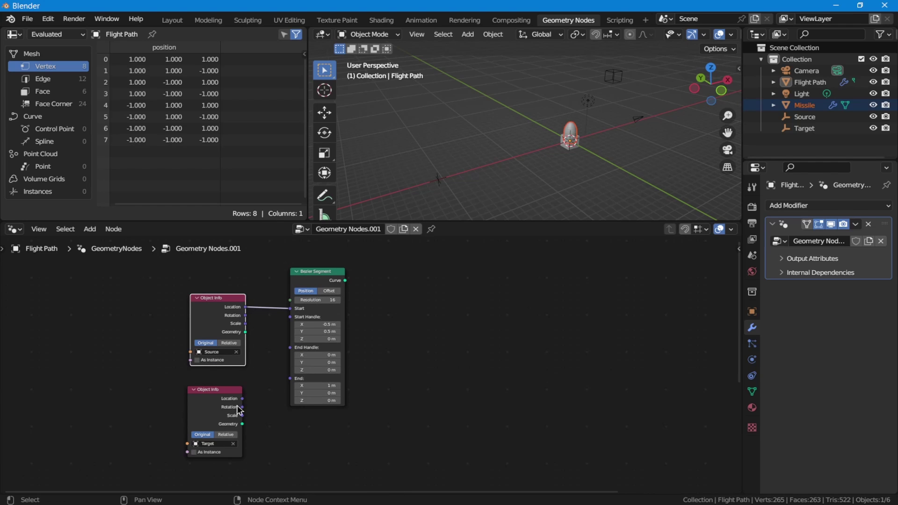
drag(242, 399, 290, 379)
scroll(422, 386, down, 3)
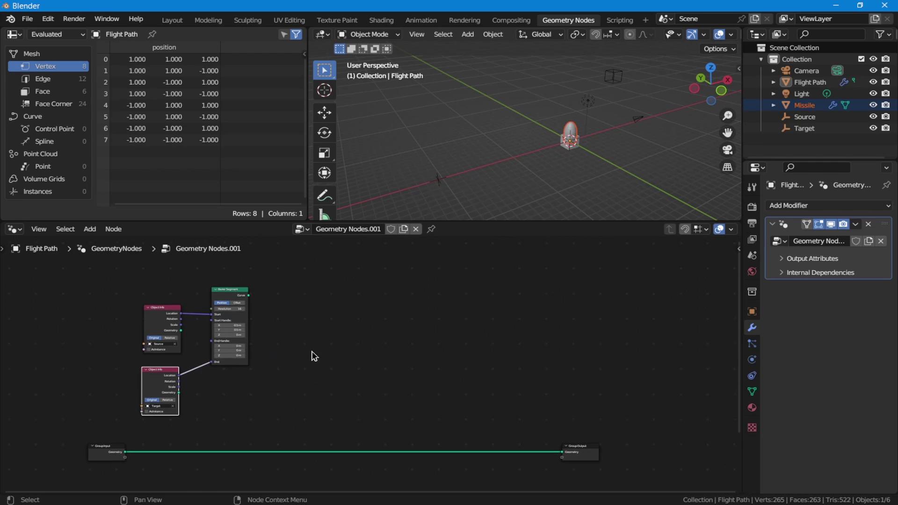
drag(249, 296, 562, 452)
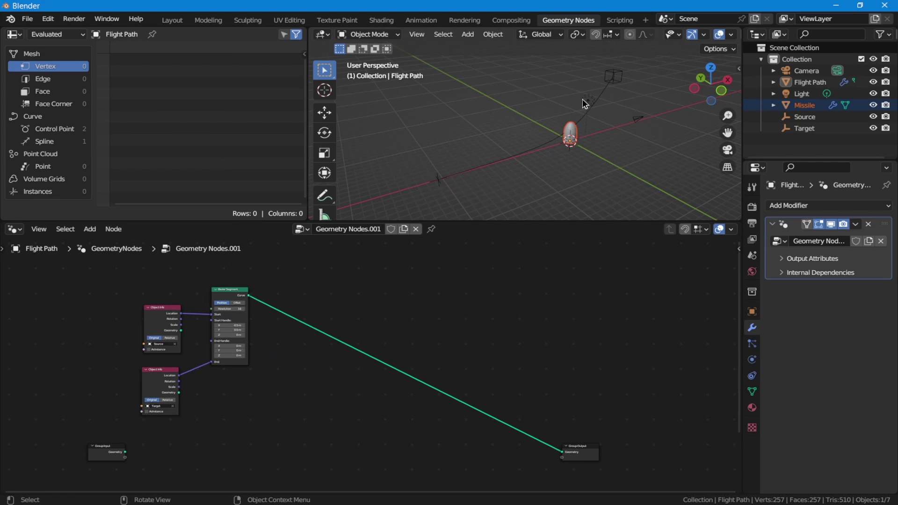
Move the Target empty to about (14.3, -4.2, -7.3) m and the Source empty to about (-18.4, 0.7, 3.9) m
click(439, 181)
key(g)
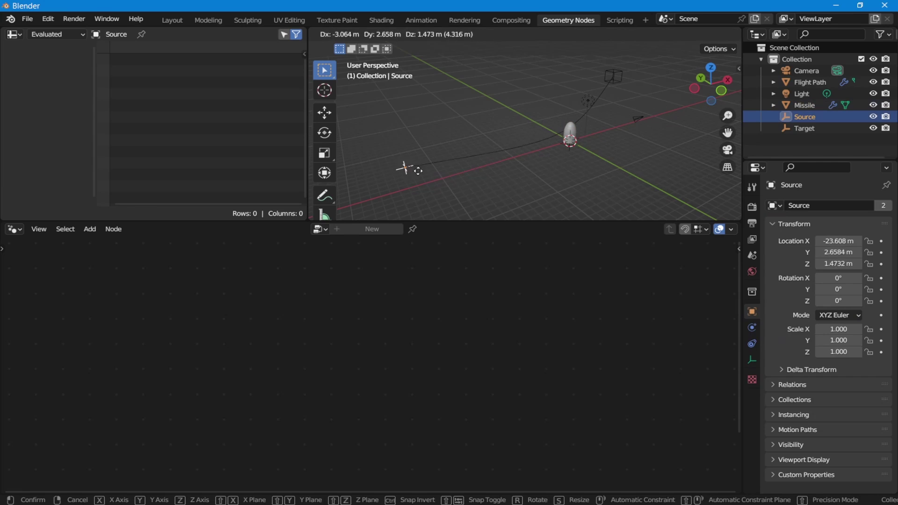
click(424, 158)
click(617, 73)
key(g)
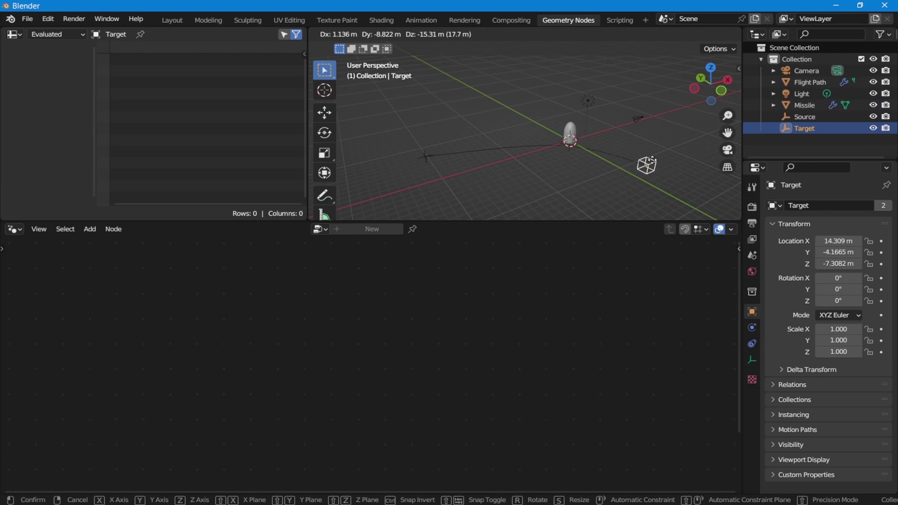
click(649, 163)
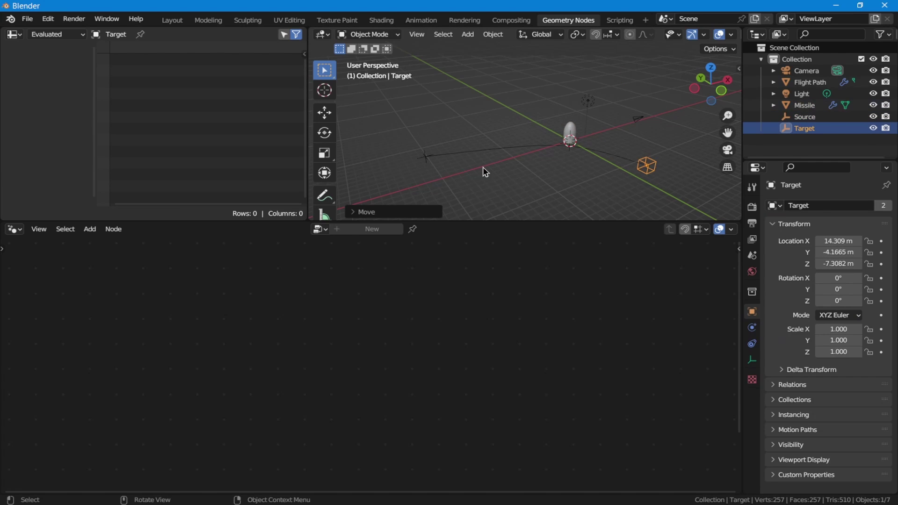
click(426, 156)
key(g)
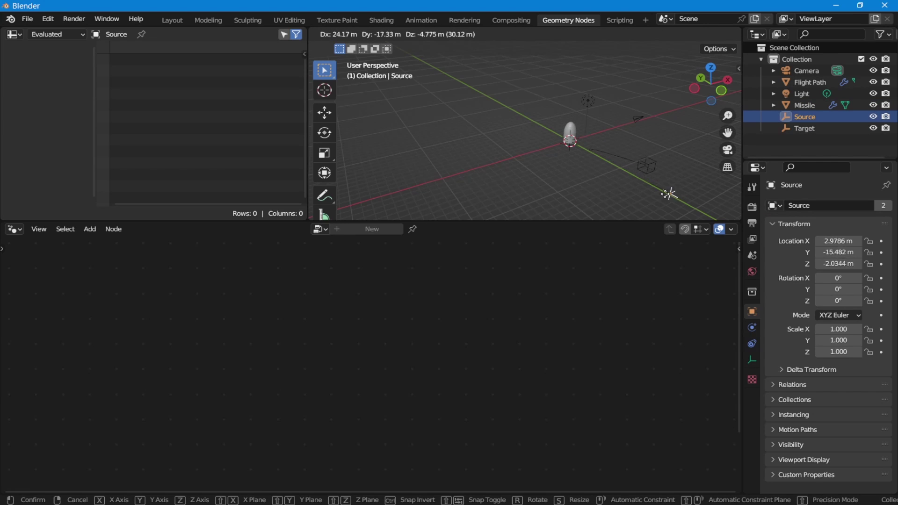
click(449, 147)
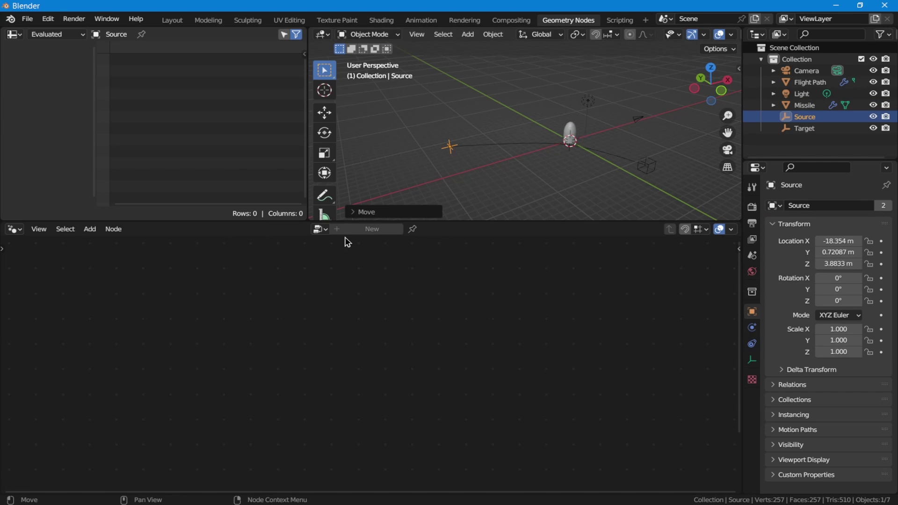
Set the Bezier Segment's Start Handle X and Y to 0 m in the Flight Path node tree
click(533, 144)
scroll(262, 351, up, 5)
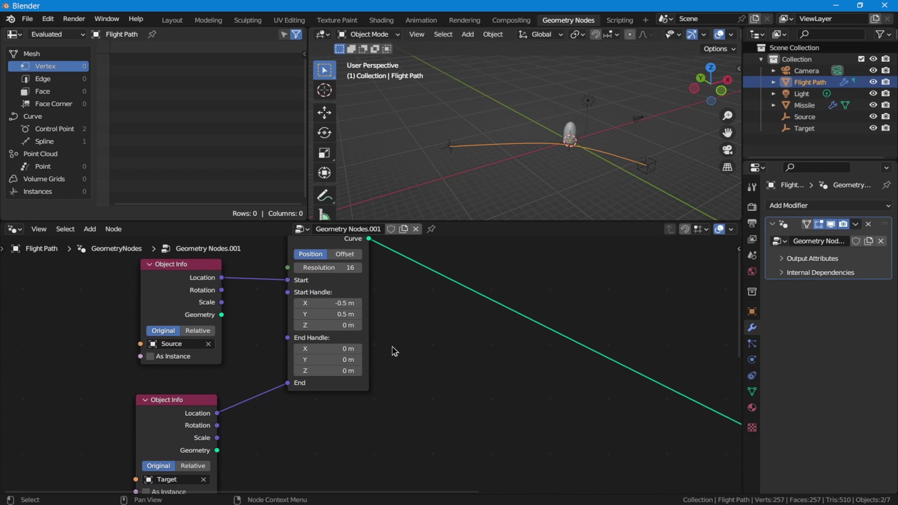
middle_drag(393, 346, 372, 354)
drag(319, 307, 319, 321)
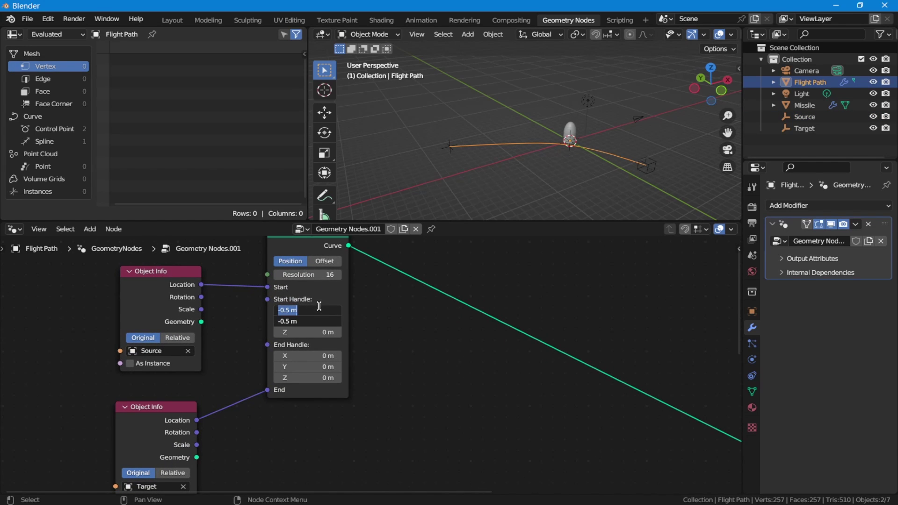
text(0)
key(Return)
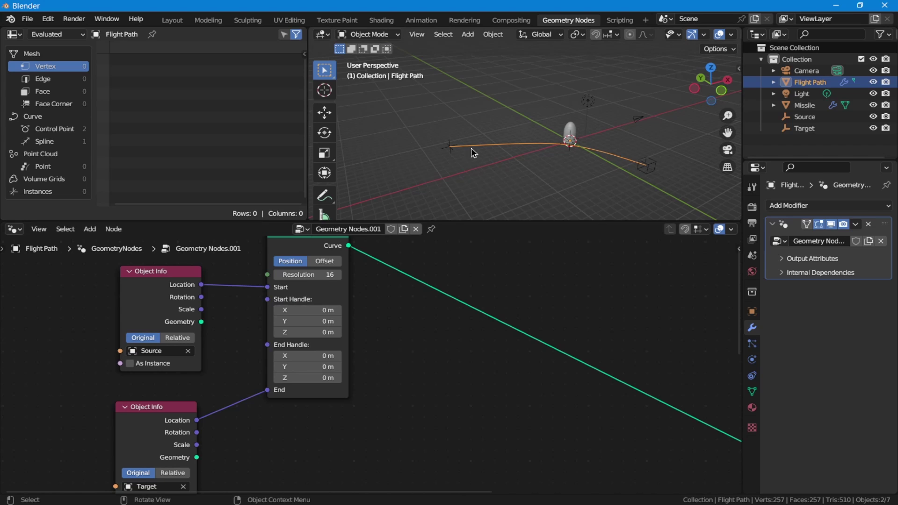
Move the Target empty close to the missile near the scene's origin
middle_drag(483, 160, 637, 156)
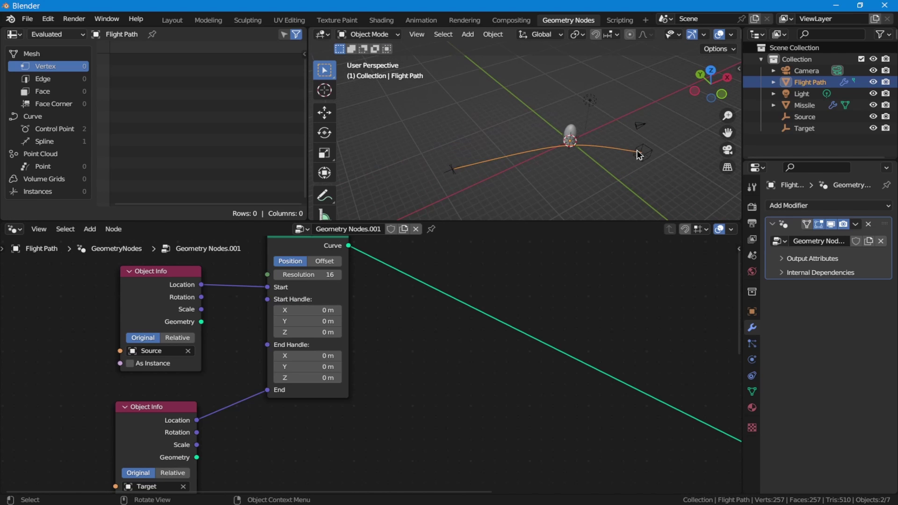
click(644, 153)
key(g)
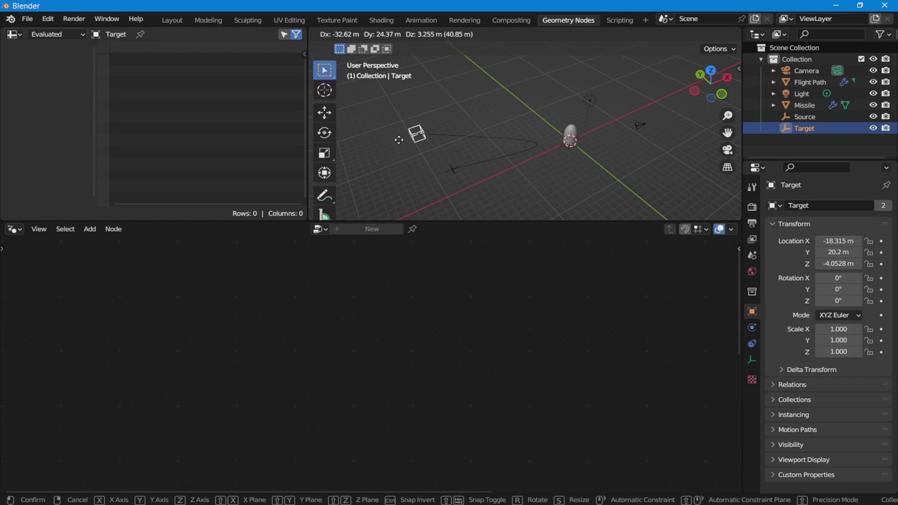
click(598, 153)
click(452, 171)
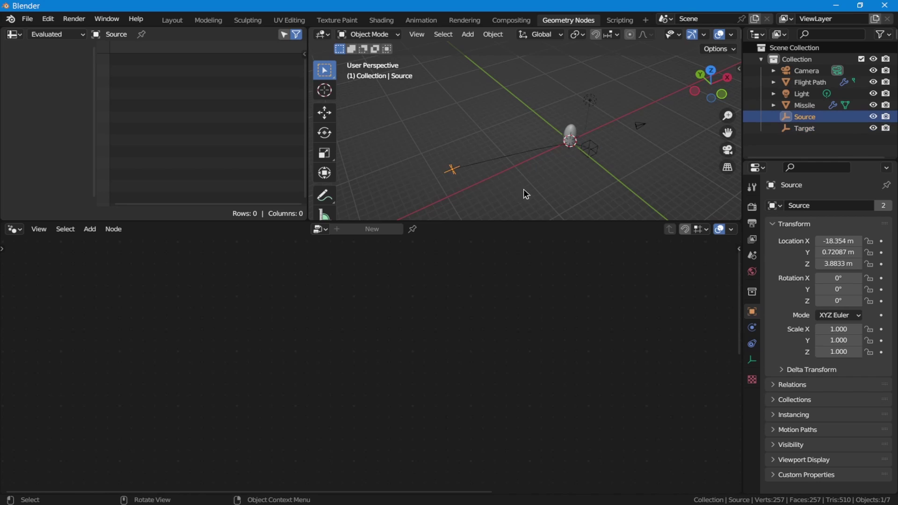
Add a Sample Curve node to the Flight Path tree, inserting it on the Bezier Segment's Curve link
click(535, 153)
middle_drag(380, 321, 419, 320)
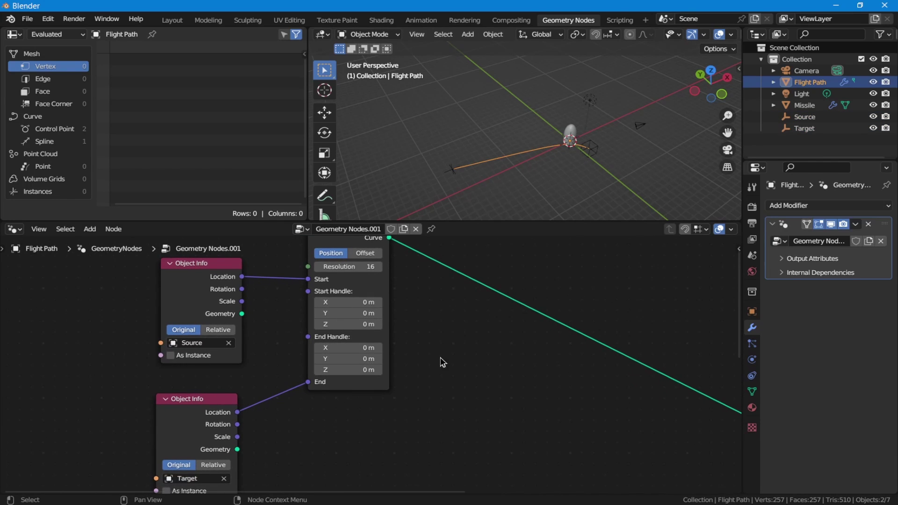
middle_drag(421, 391, 391, 415)
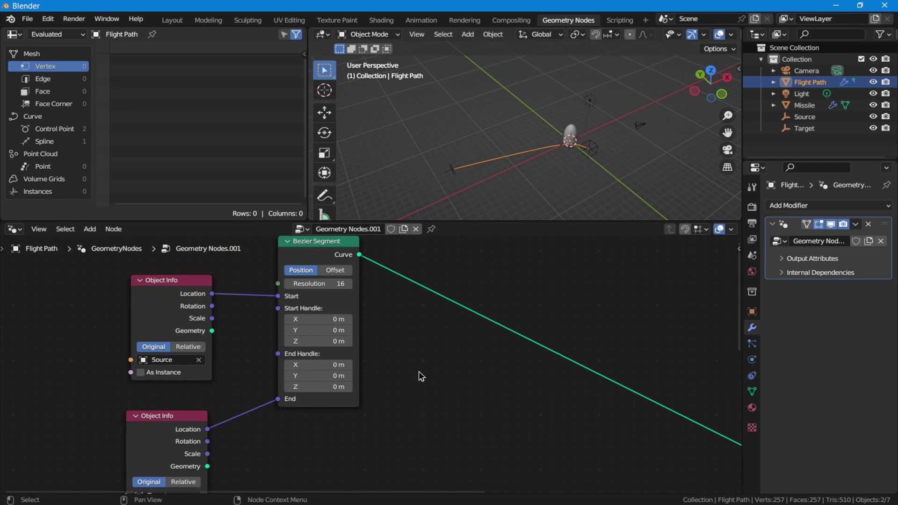
scroll(429, 365, down, 2)
middle_drag(429, 365, 337, 429)
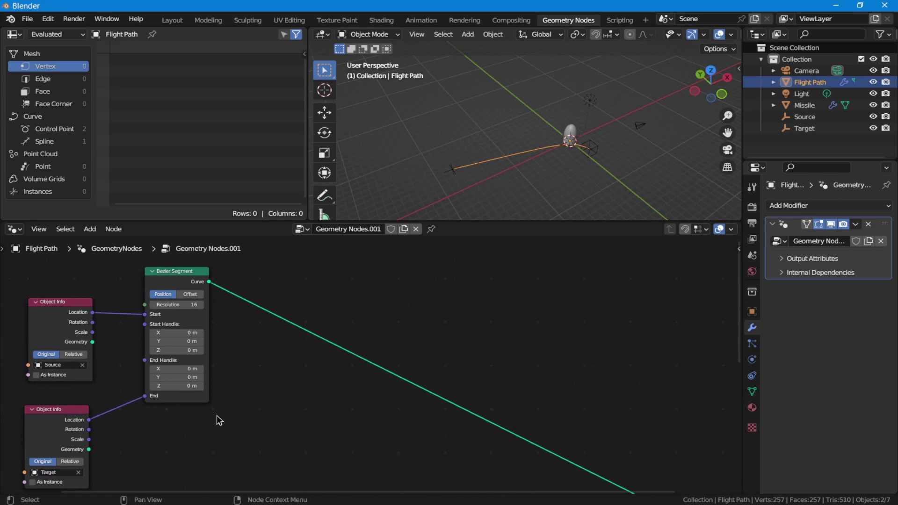
middle_drag(217, 414, 260, 378)
key(shift+a)
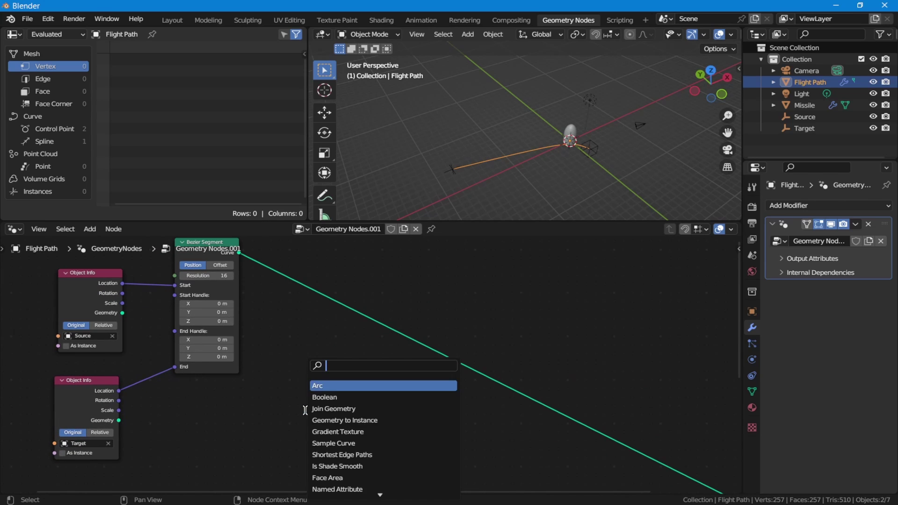
text(sample)
key(Return)
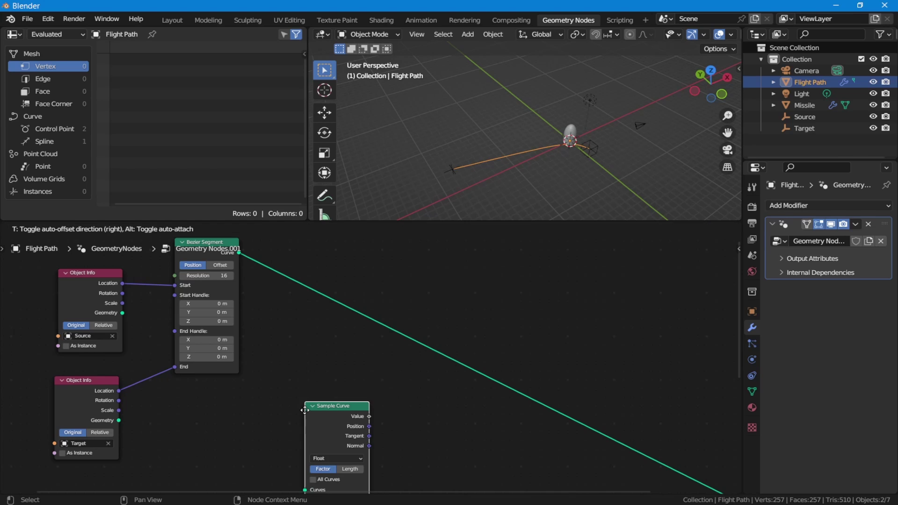
click(347, 303)
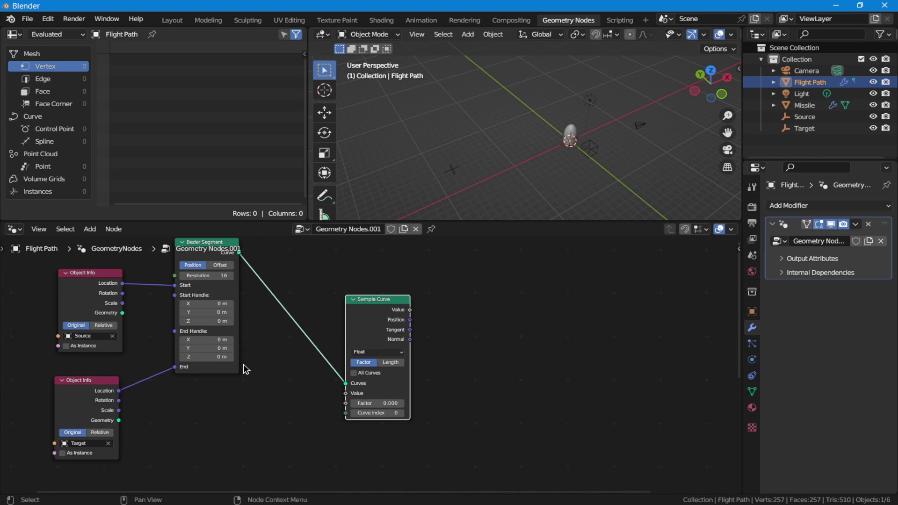
Add a Transform Geometry node to the Flight Path tree, placed just after the Sample Curve node
middle_drag(243, 364, 271, 328)
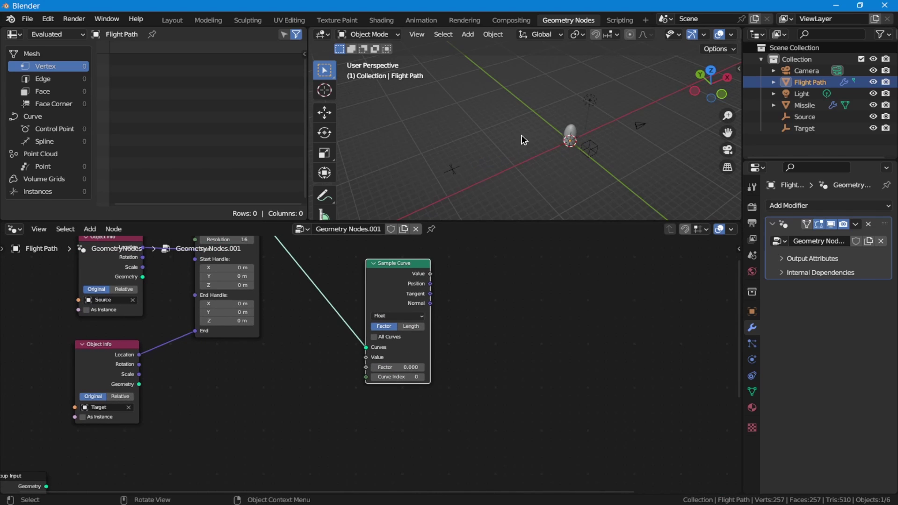
middle_drag(449, 369, 317, 368)
click(385, 365)
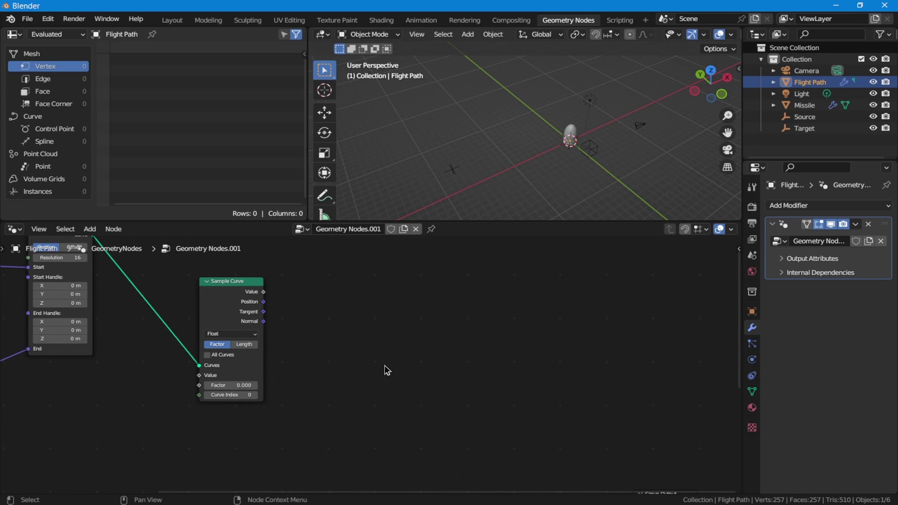
key(shift+a)
text(transo)
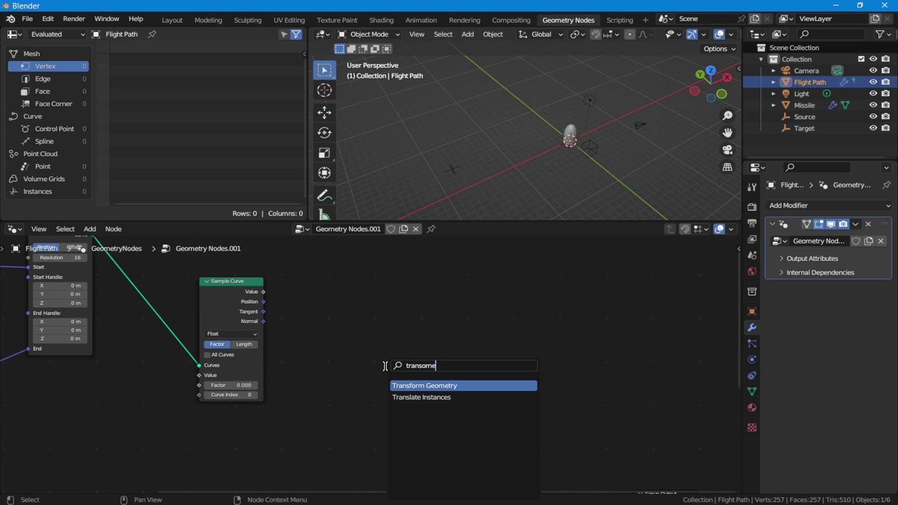
text(me)
key(Return)
click(368, 294)
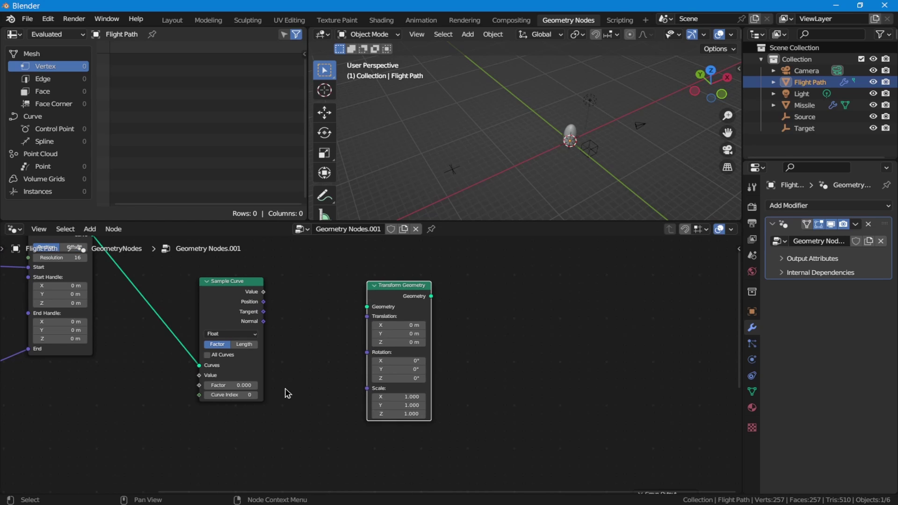
Move the Missile Object Info node below Sample Curve and link its Geometry to the Transform Geometry node's Geometry input
middle_drag(287, 394, 300, 408)
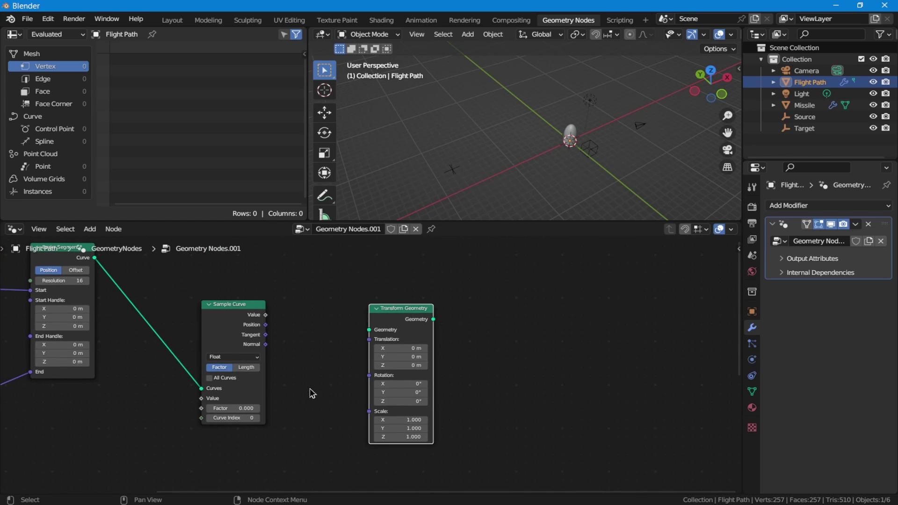
middle_drag(342, 367, 371, 310)
middle_drag(203, 377, 283, 298)
scroll(280, 377, down, 5)
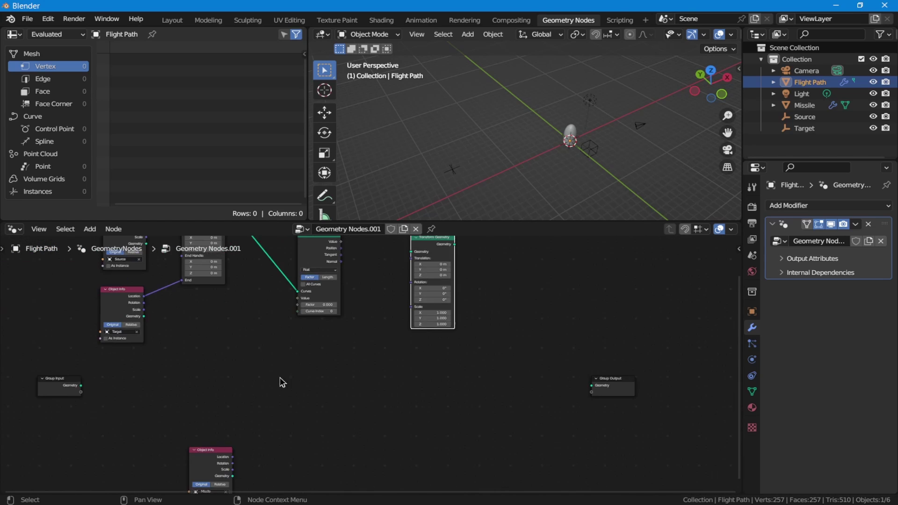
middle_drag(280, 377, 278, 358)
drag(206, 430, 318, 333)
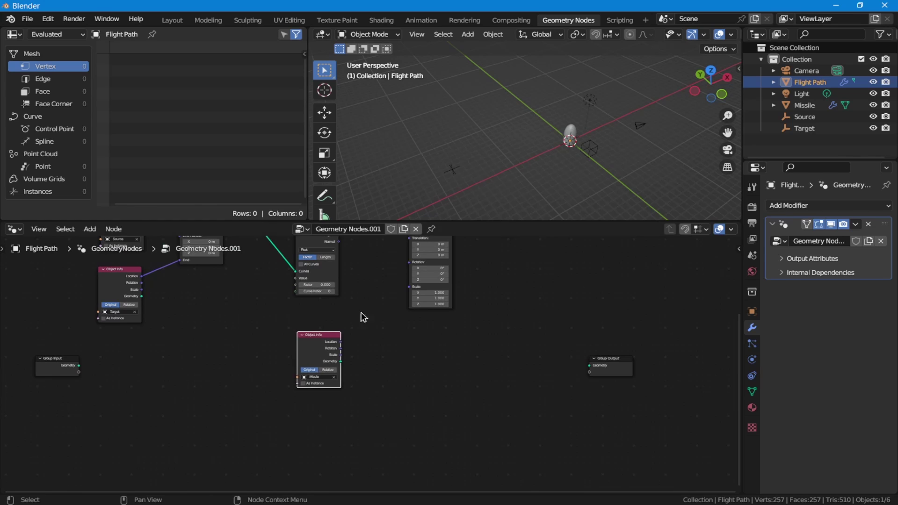
middle_drag(363, 315, 295, 395)
scroll(295, 395, up, 2)
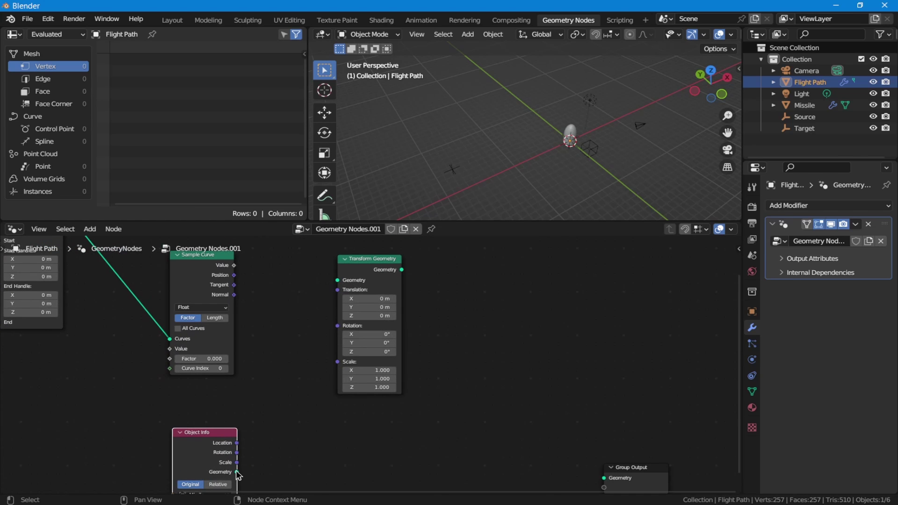
drag(237, 472, 337, 280)
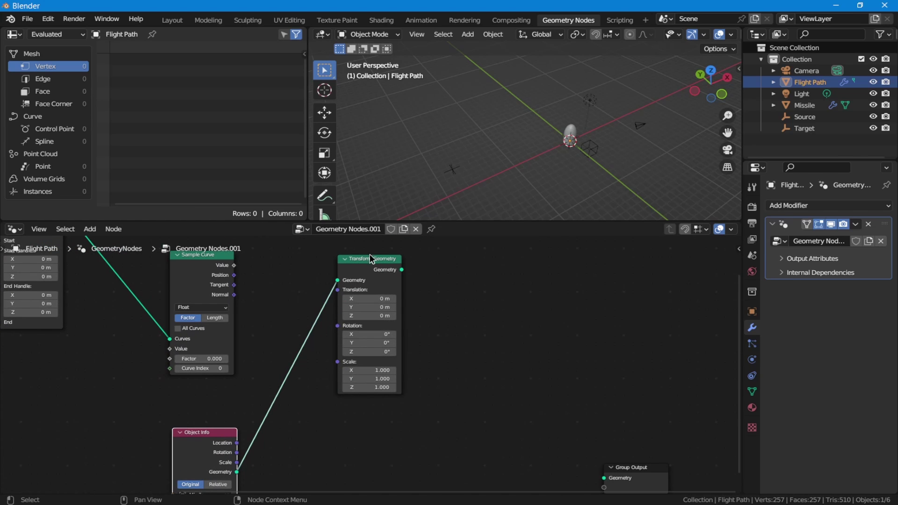
Hide the original Missile object, and wire Sample Curve's Position to Transform Geometry's Translation and its Geometry to the Group Output
click(872, 105)
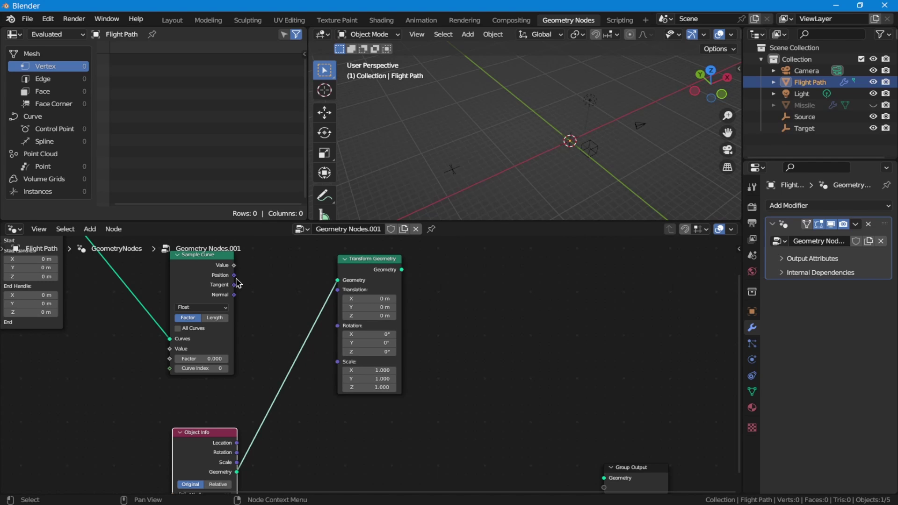
drag(234, 276, 343, 291)
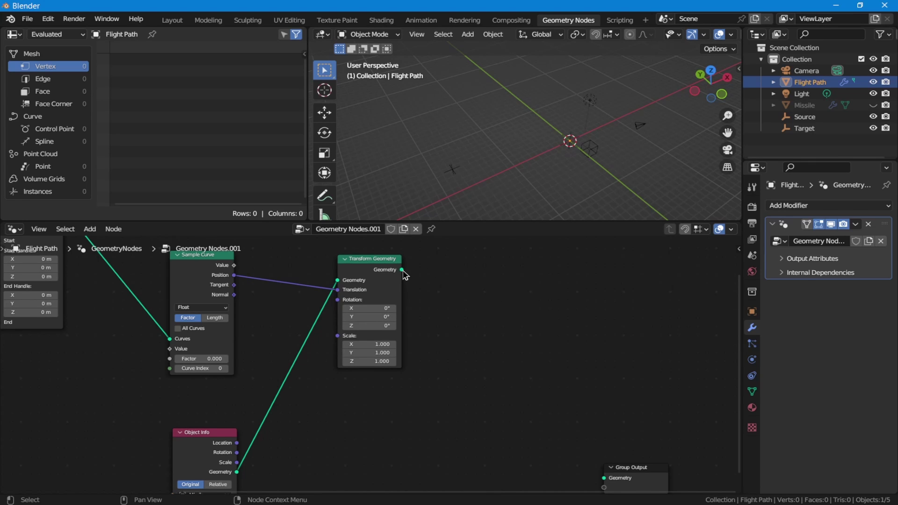
drag(403, 271, 603, 438)
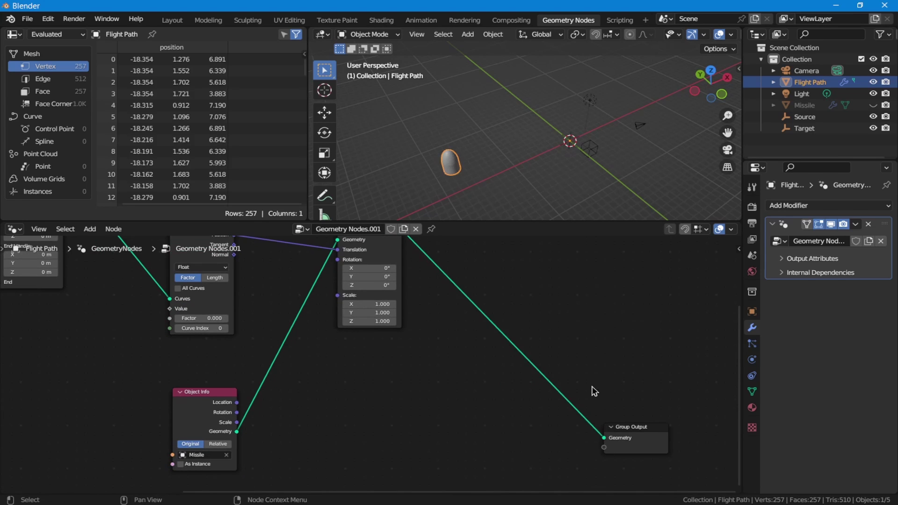
Scrub the Sample Curve's Factor to preview the missile along the path, leaving it at 0.000
scroll(221, 289, up, 1)
middle_drag(221, 289, 268, 340)
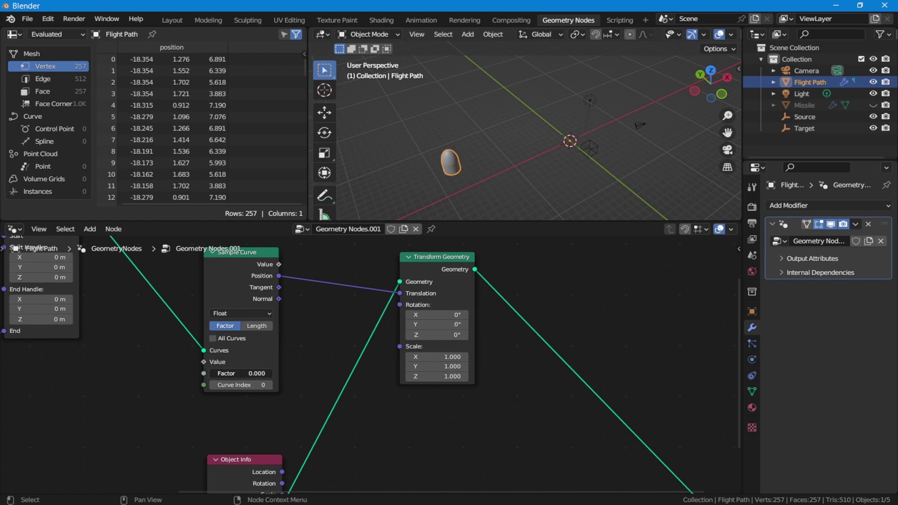
drag(220, 375, 200, 378)
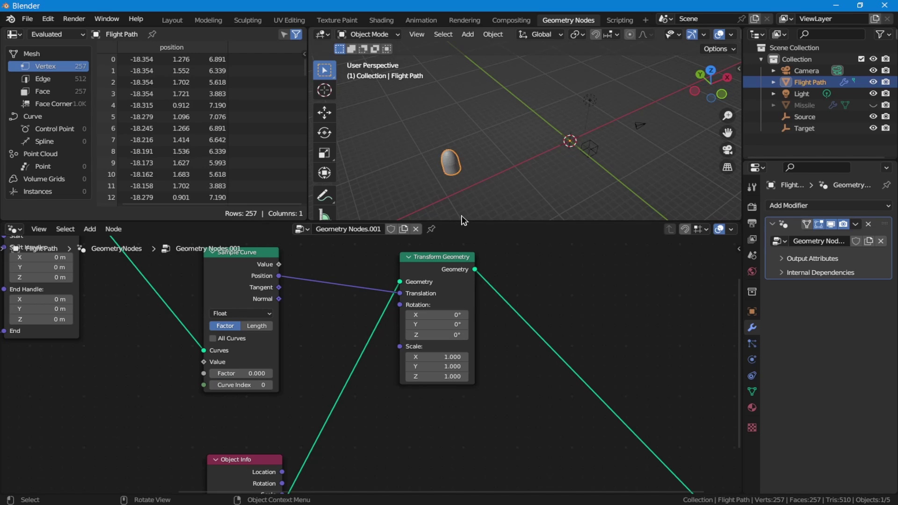
Add an Align Euler to Vector node, feeding Sample Curve's Tangent into its Vector and its Rotation into Transform Geometry's Rotation
key(shift+a)
text(s)
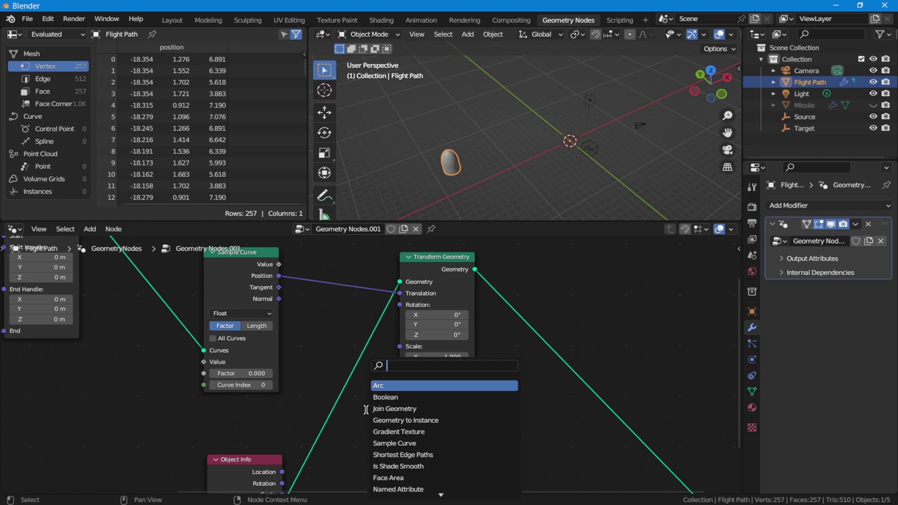
text(align)
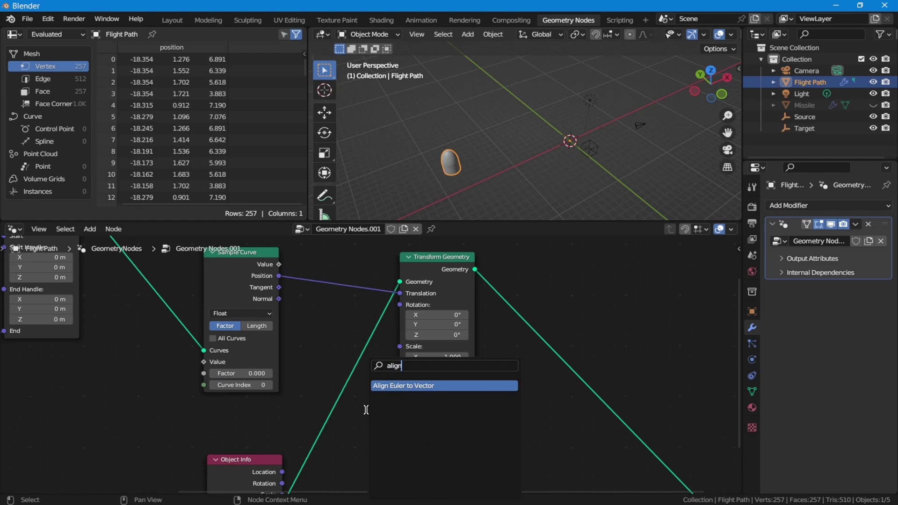
key(Return)
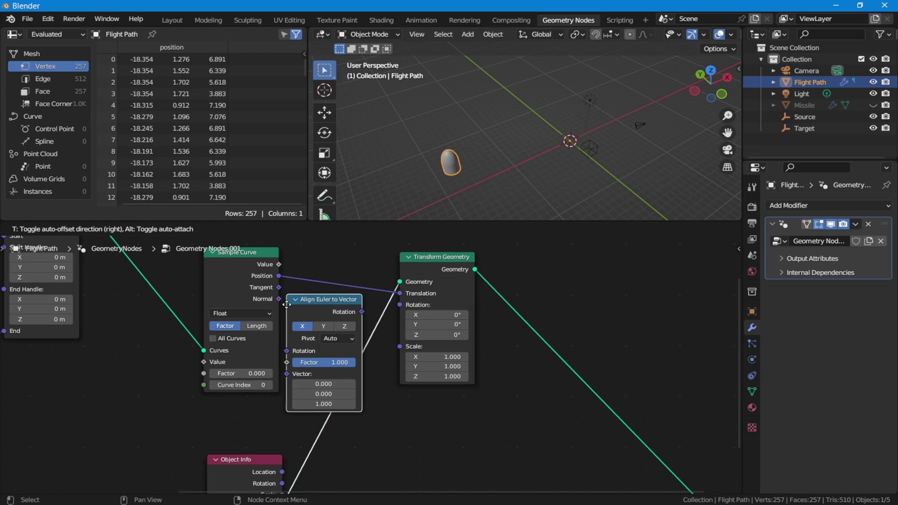
click(288, 309)
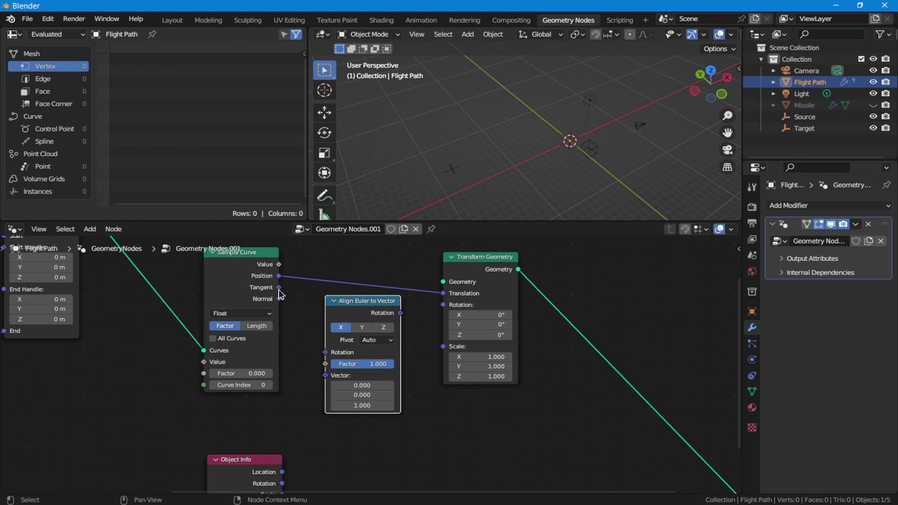
drag(279, 287, 326, 375)
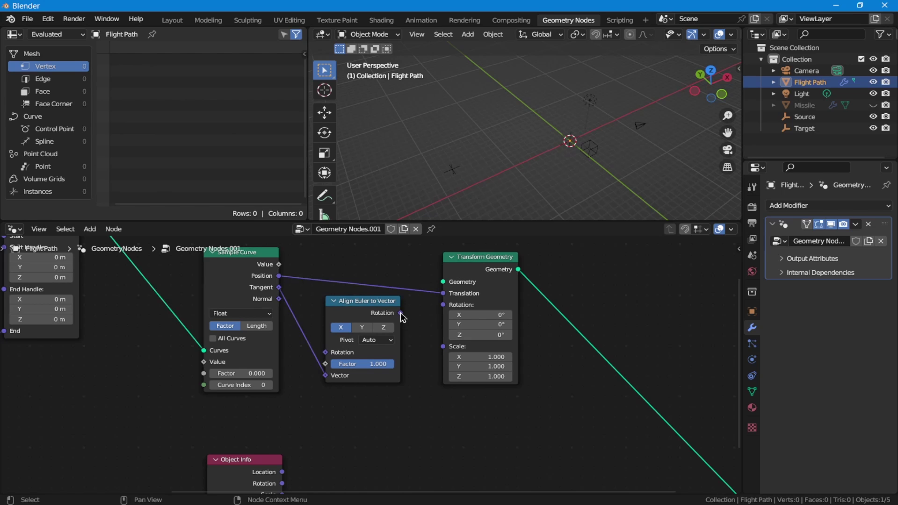
drag(400, 313, 443, 304)
Reconnect the Missile Object Info node's Geometry to the Transform Geometry node's Geometry input
scroll(357, 419, down, 5)
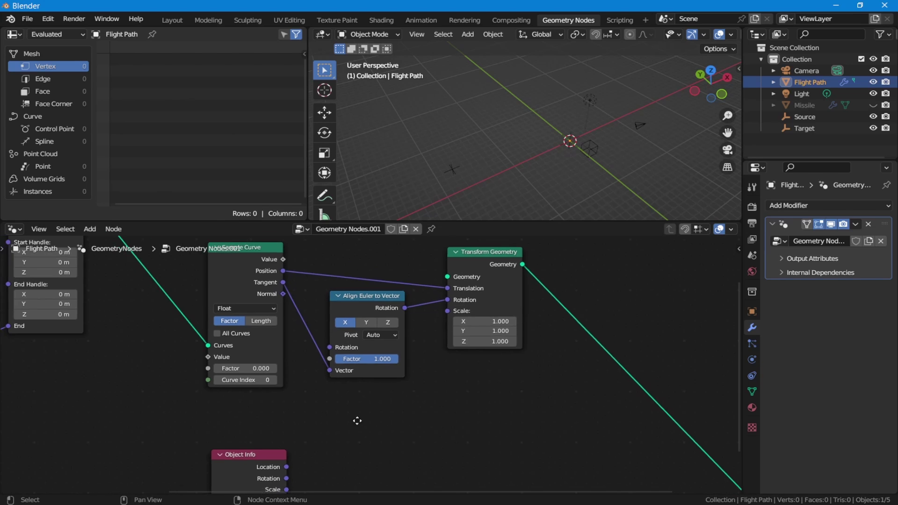
drag(279, 456, 433, 276)
middle_drag(368, 385, 404, 374)
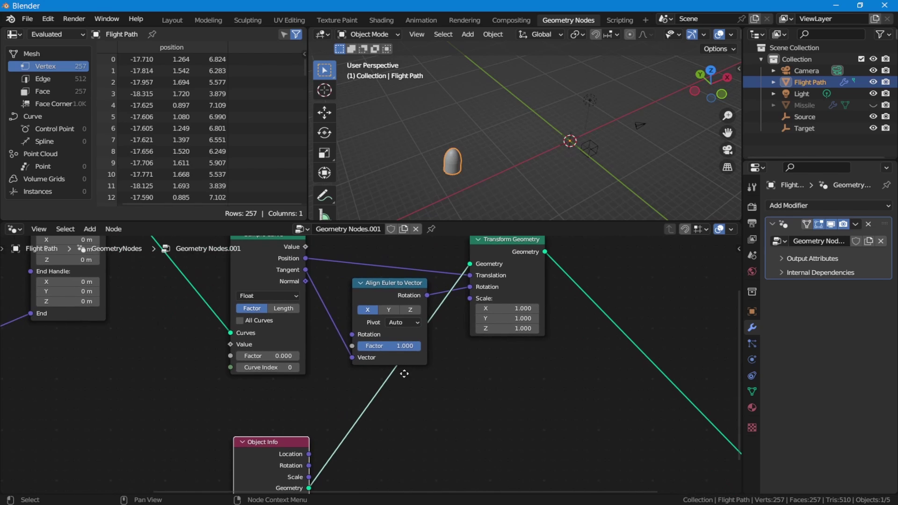
Shift the Align Euler to Vector node slightly closer to Sample Curve and set its alignment axis to Z
drag(381, 291, 372, 288)
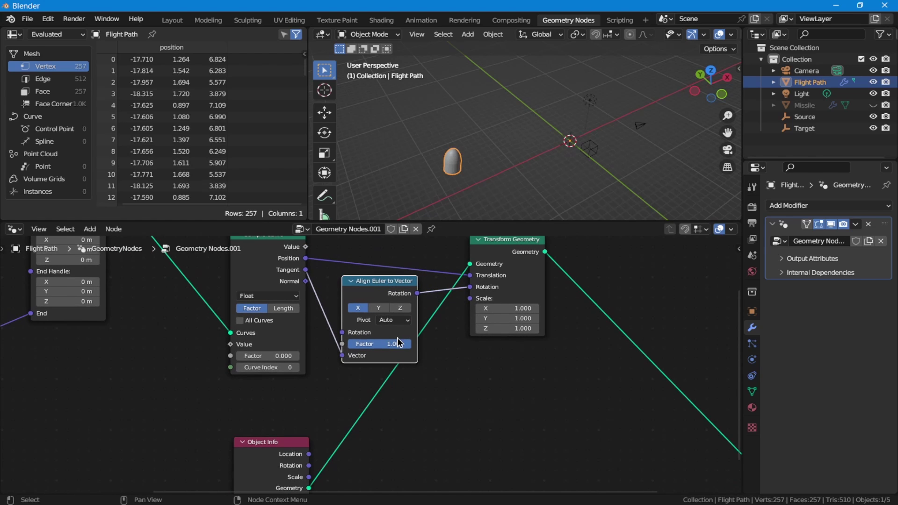
click(401, 308)
middle_drag(489, 382, 335, 368)
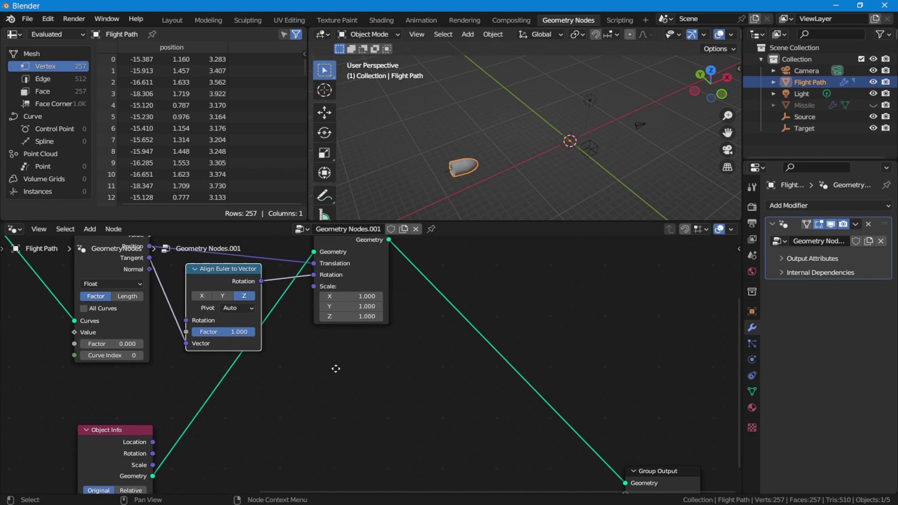
middle_drag(530, 420, 592, 428)
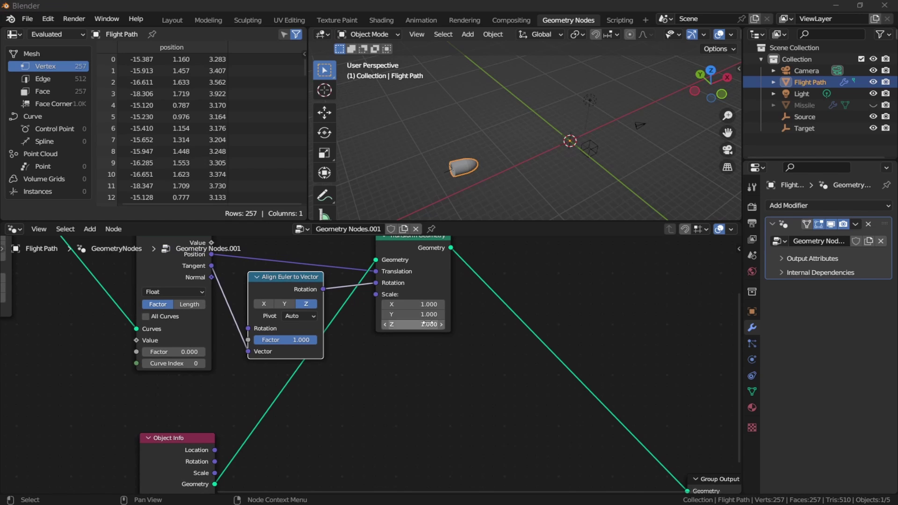
Scrub the Sample Curve's Factor to 0.853 to preview the aligned missile moving along the path
middle_drag(466, 414, 465, 465)
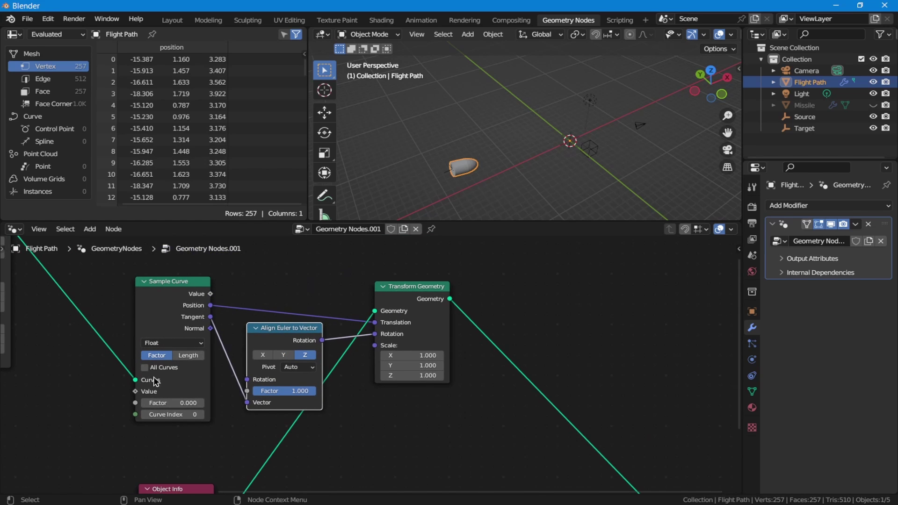
drag(169, 403, 195, 403)
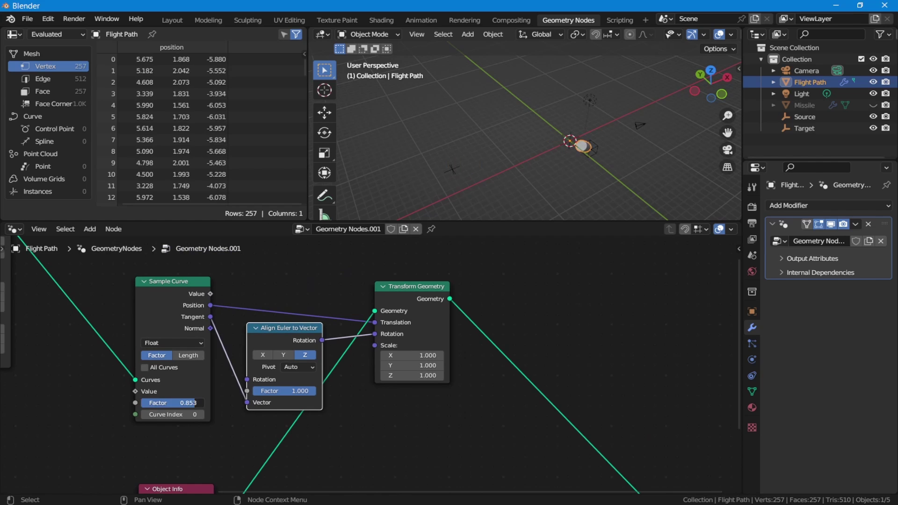
key(Home)
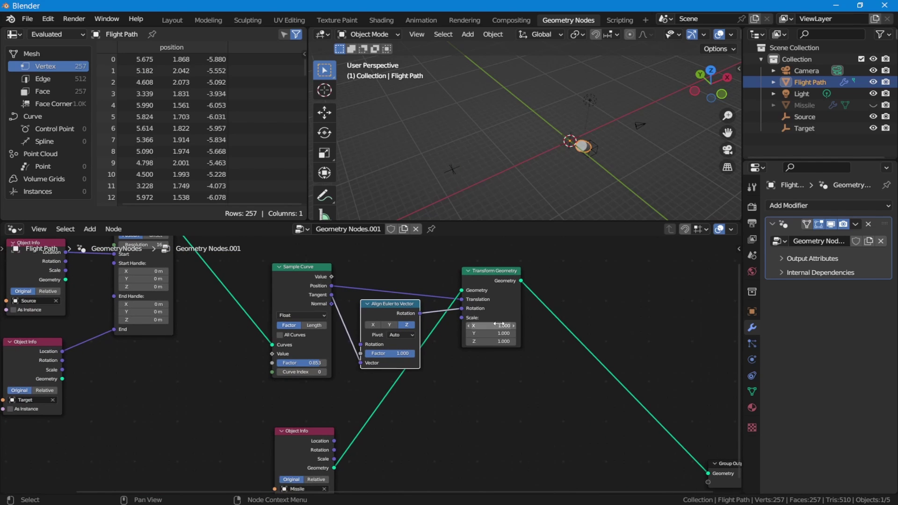
drag(500, 326, 487, 341)
key(ctrl+z)
Move the Group Input node beside the Object Info nodes and expose the Source and Target objects as group inputs
middle_drag(417, 404, 490, 380)
middle_drag(255, 381, 348, 365)
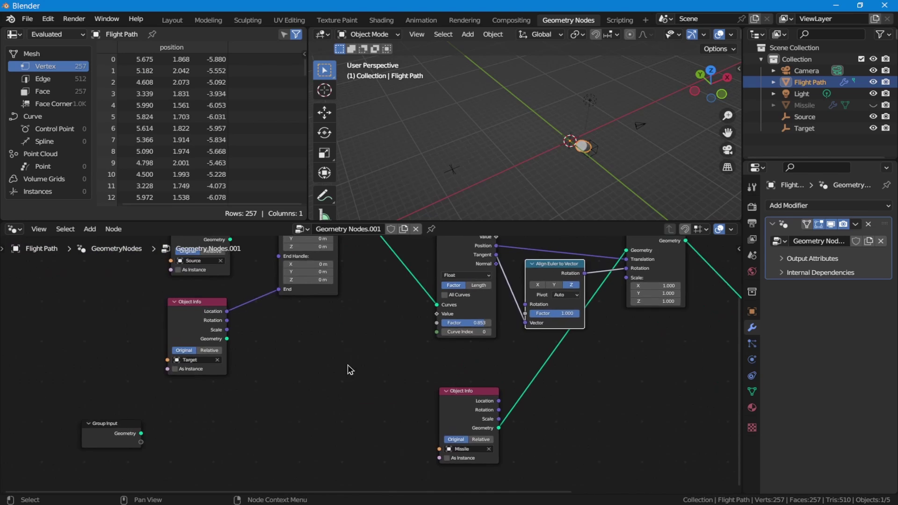
middle_drag(275, 401, 272, 434)
drag(122, 454, 92, 342)
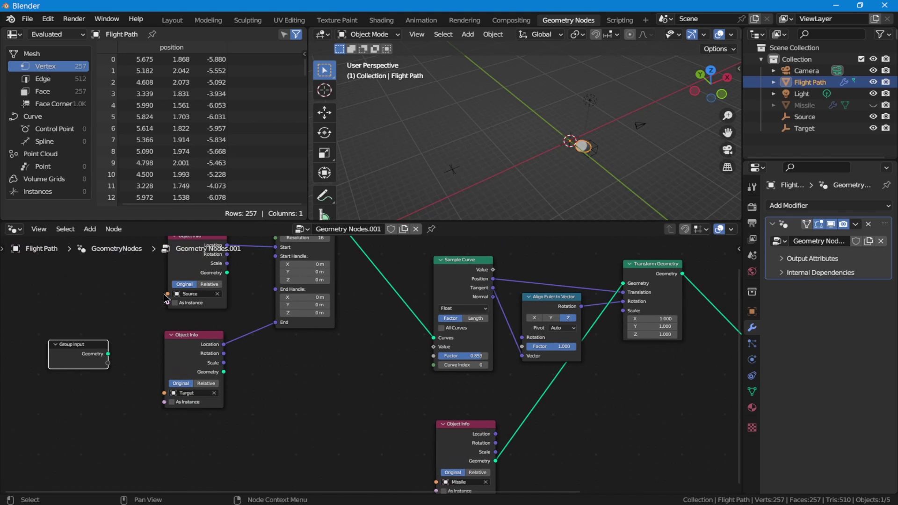
drag(167, 294, 108, 367)
key(Escape)
drag(165, 393, 108, 372)
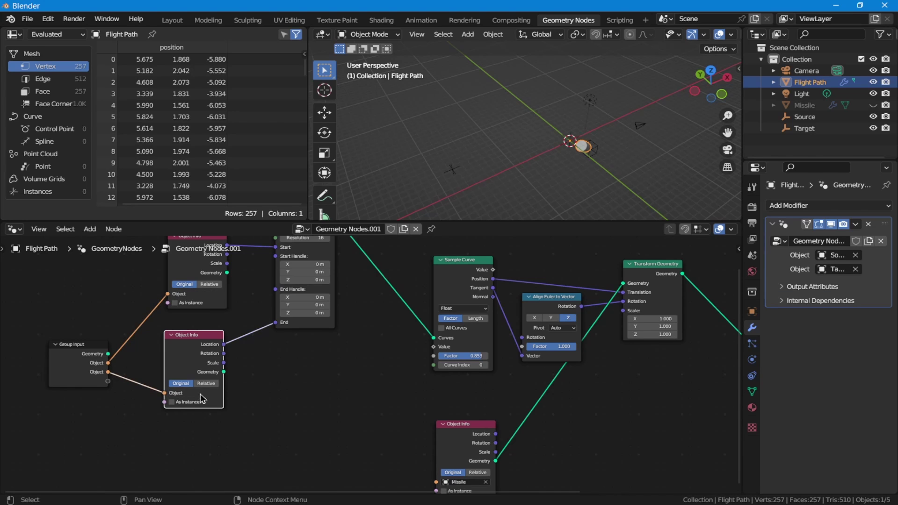
Return the Sample Curve's Factor to 0.000 and move the Group Input node lower in the tree
middle_drag(200, 395, 299, 366)
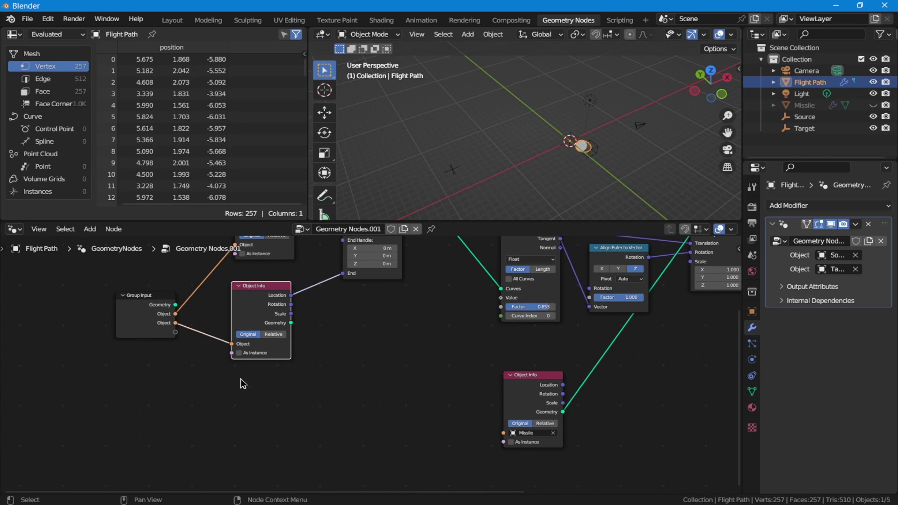
middle_drag(242, 383, 130, 424)
drag(427, 349, 258, 368)
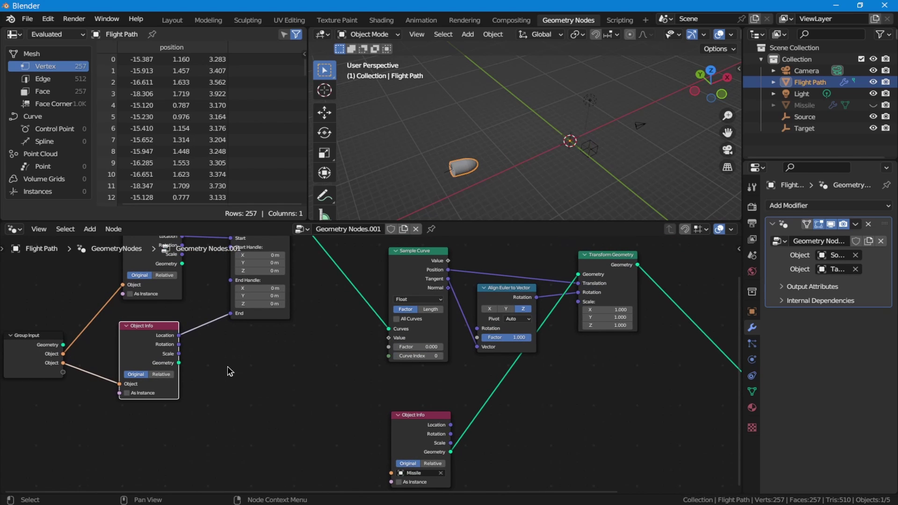
middle_drag(229, 372, 277, 359)
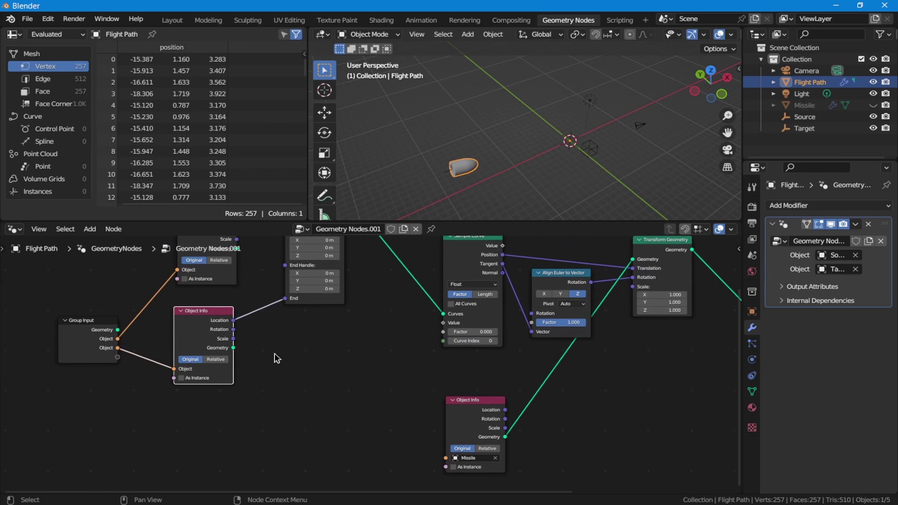
drag(91, 319, 93, 367)
Add a Map Range node below the Target's Object Info node, beside the Group Input node
middle_drag(182, 404, 236, 375)
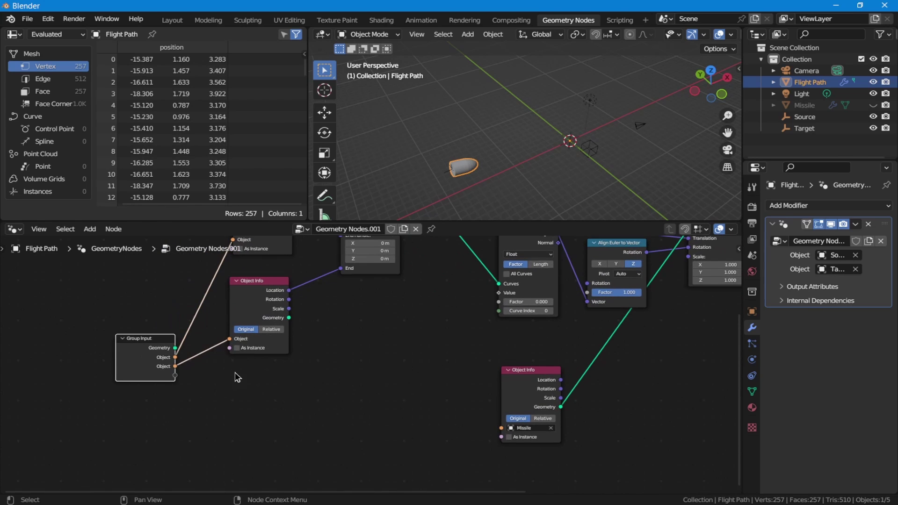
key(shift+a)
text(map)
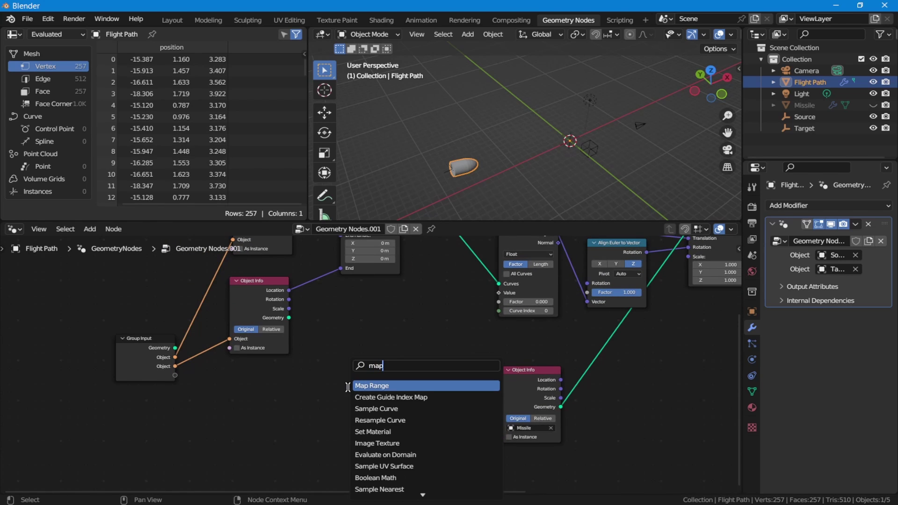
key(Return)
click(289, 371)
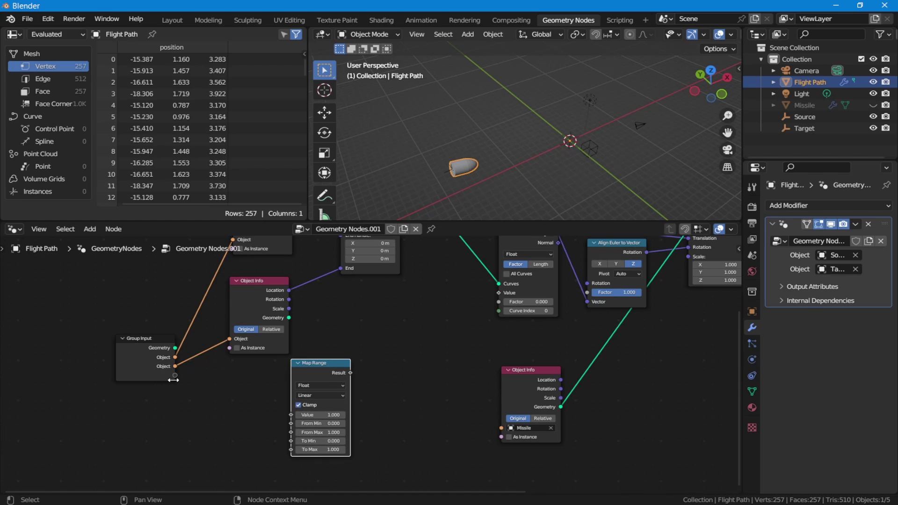
Expose the Map Range node's Value, From Min and From Max as group inputs
drag(175, 375, 291, 416)
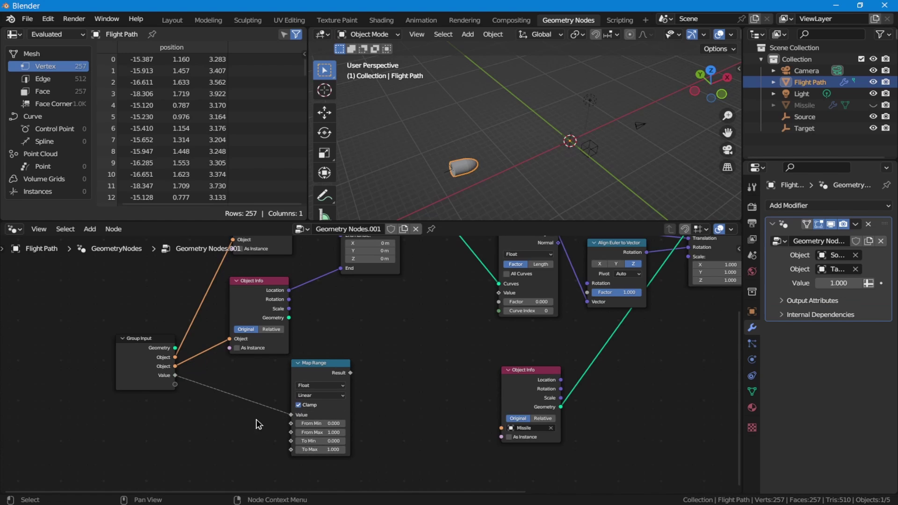
drag(175, 385, 290, 423)
drag(174, 394, 290, 432)
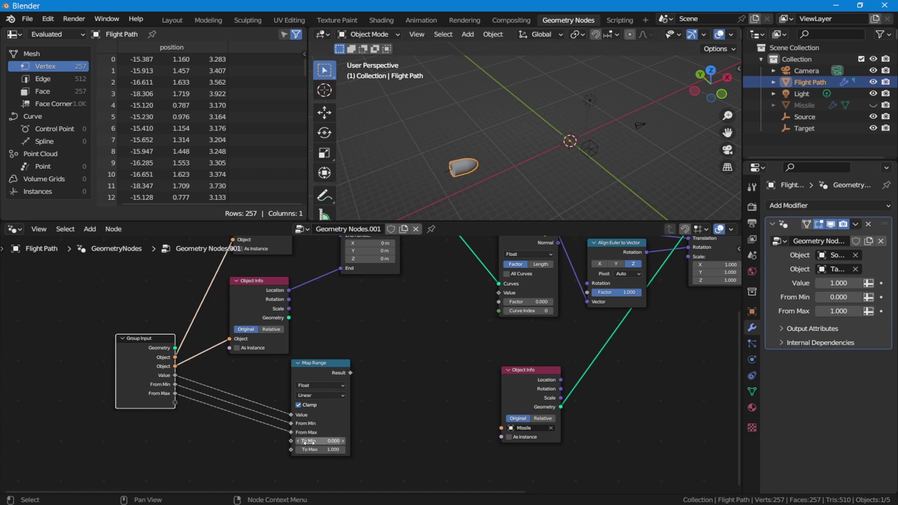
Connect the Map Range Result to the Sample Curve's Factor and scrub the modifier's Value to 0.240
key(n)
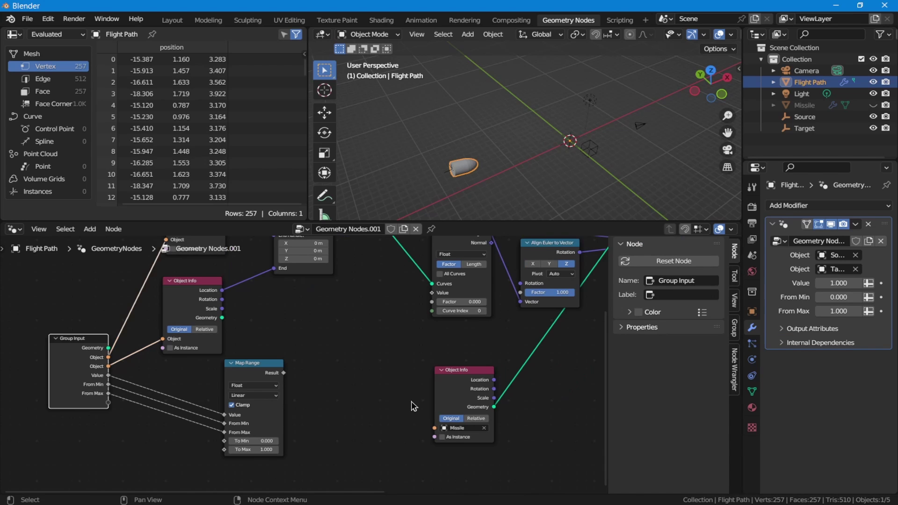
middle_drag(299, 391, 250, 392)
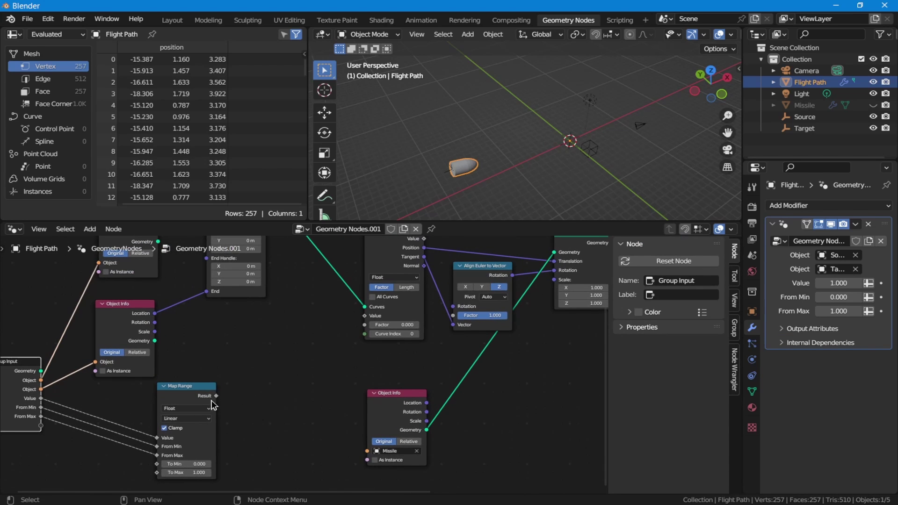
drag(216, 396, 369, 324)
middle_drag(279, 369, 317, 365)
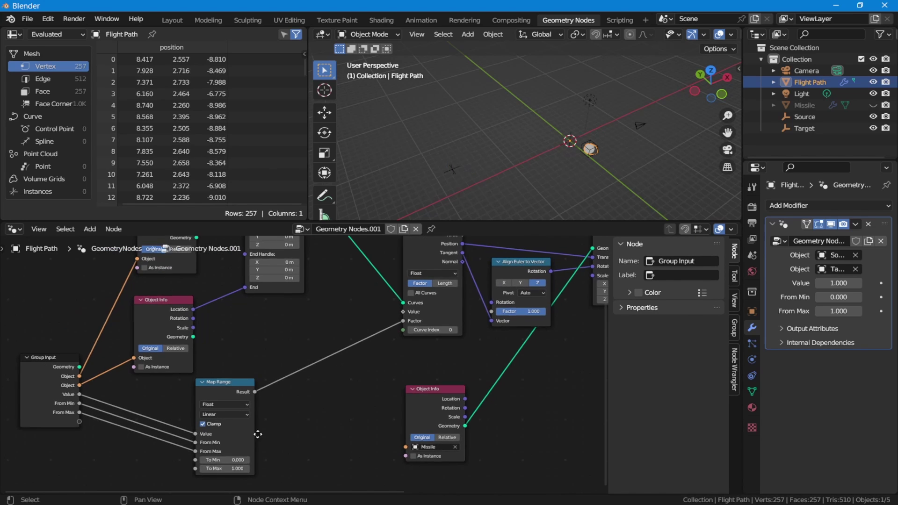
middle_drag(258, 435, 296, 409)
drag(825, 284, 845, 283)
middle_drag(384, 387, 367, 374)
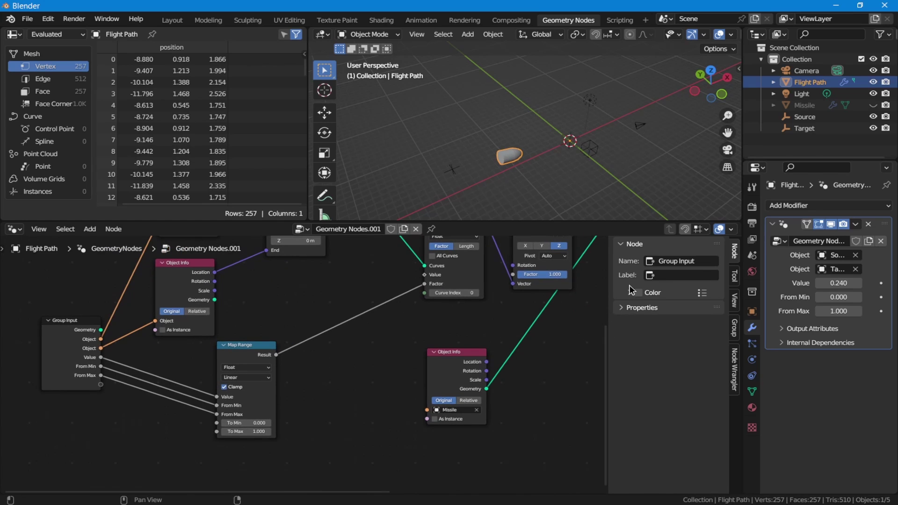
Rename the node group's first Object input "Source" and its second Object input "Target"
click(738, 327)
click(68, 345)
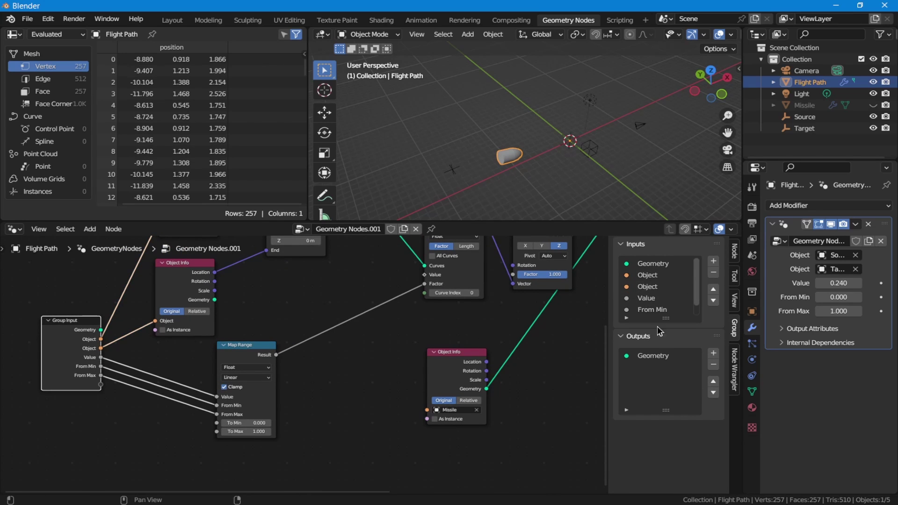
drag(669, 318, 666, 351)
click(660, 276)
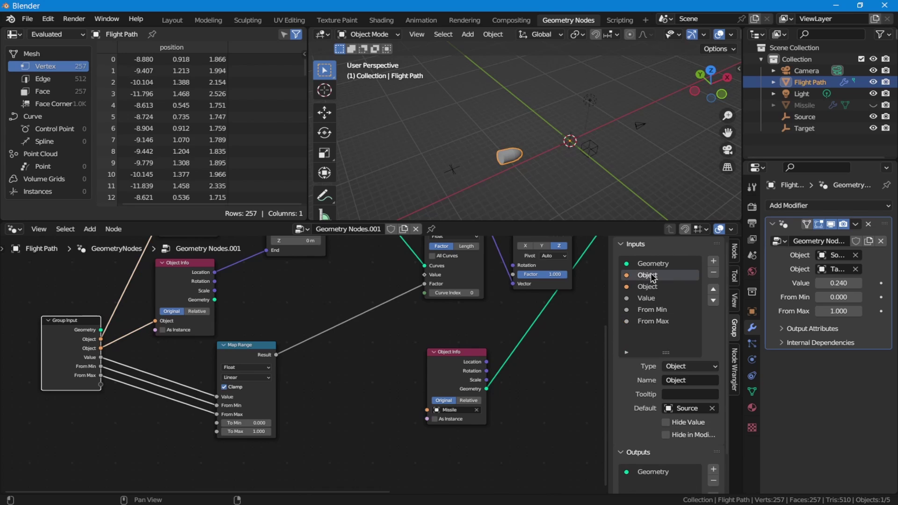
click(682, 380)
text(Source)
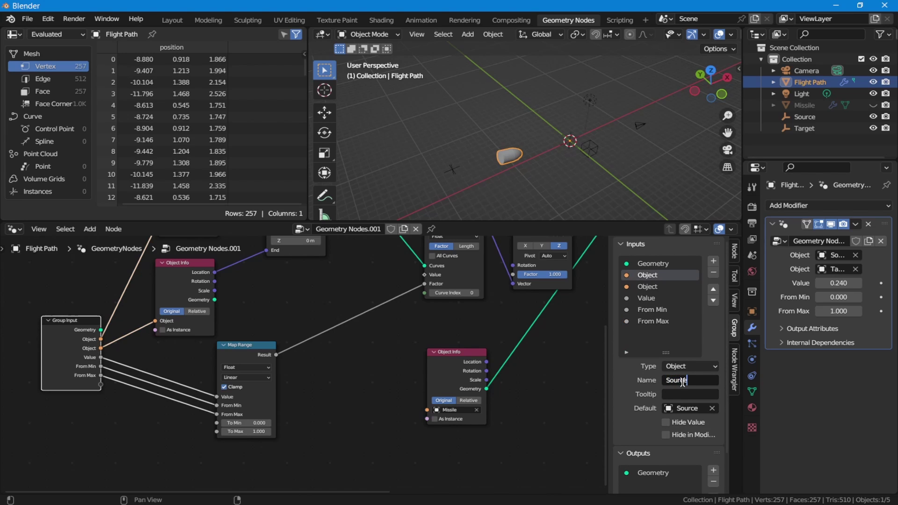
key(Return)
click(655, 286)
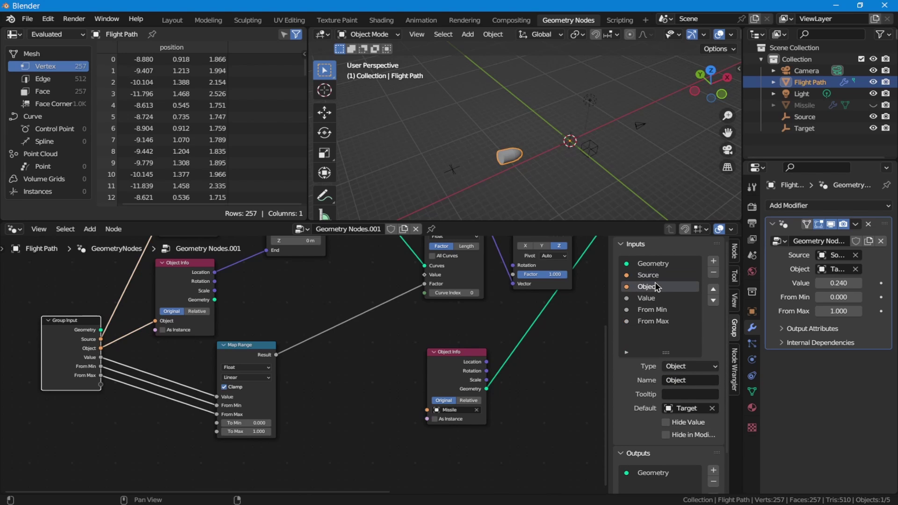
click(682, 383)
text(Tag)
key(Return)
Rename the node group's Value input "Frame"
click(656, 298)
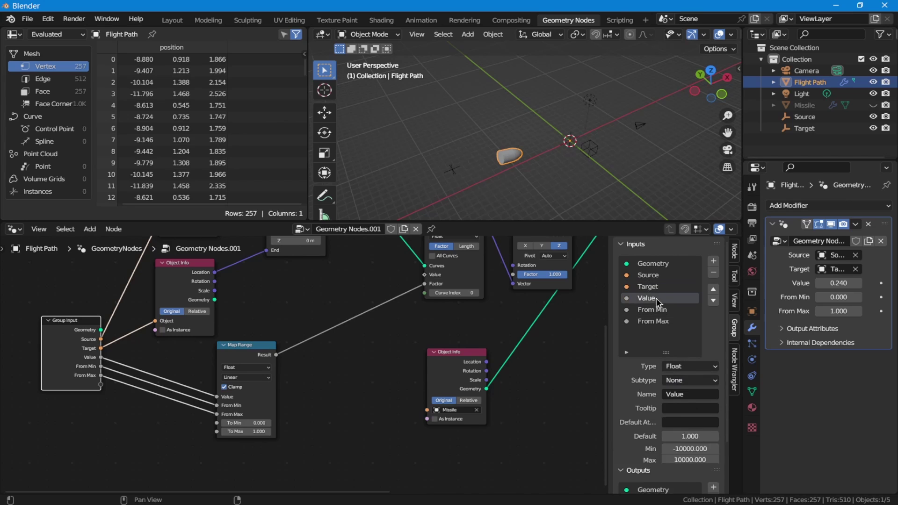
click(681, 395)
text(Fram)
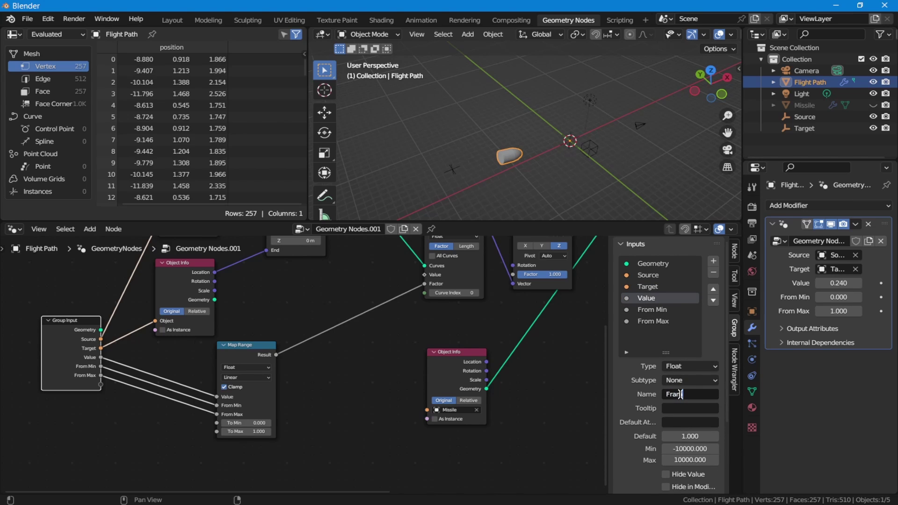
text(e)
key(Return)
Rename the From Min group input "Start Frame" and the From Max group input "End Frame"
click(677, 309)
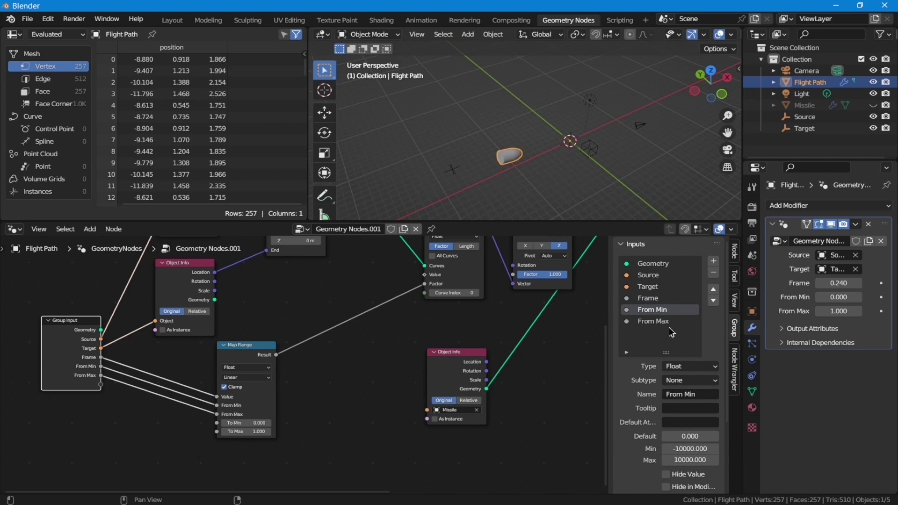
click(686, 394)
text(Start Frame)
key(Return)
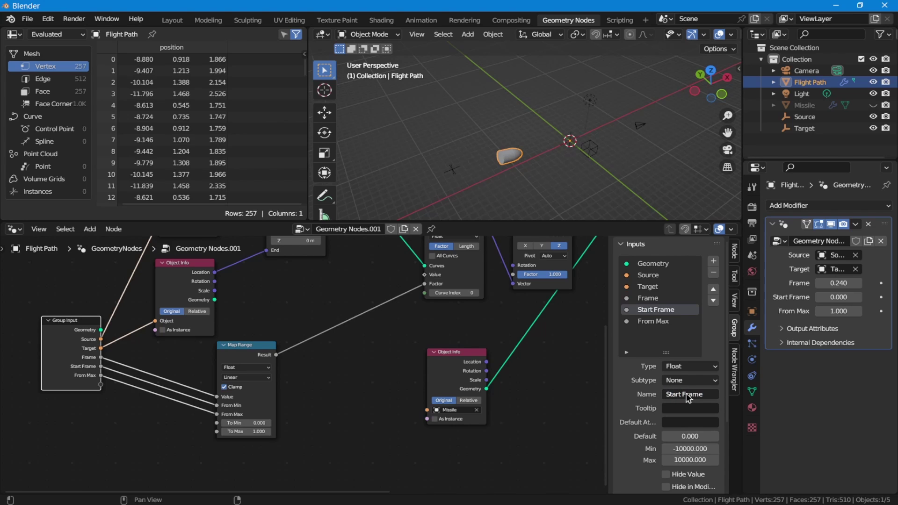
click(655, 322)
click(699, 396)
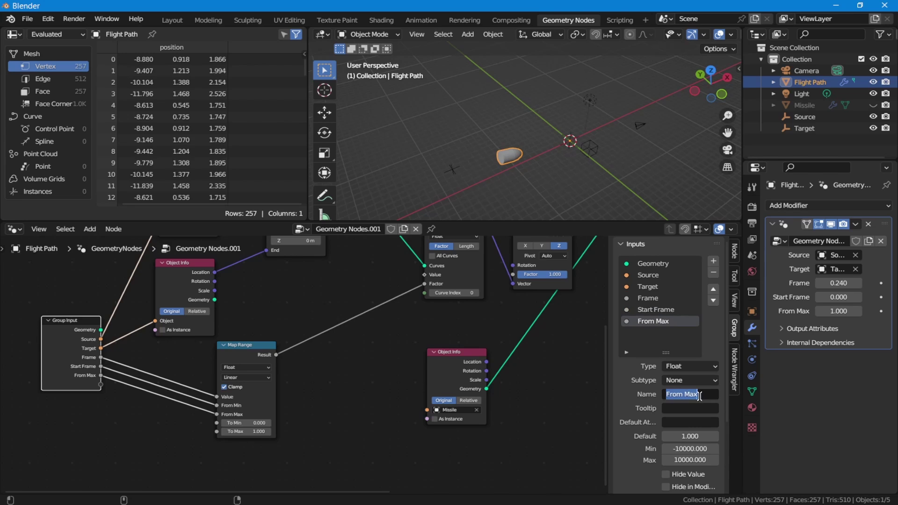
text(End Fra)
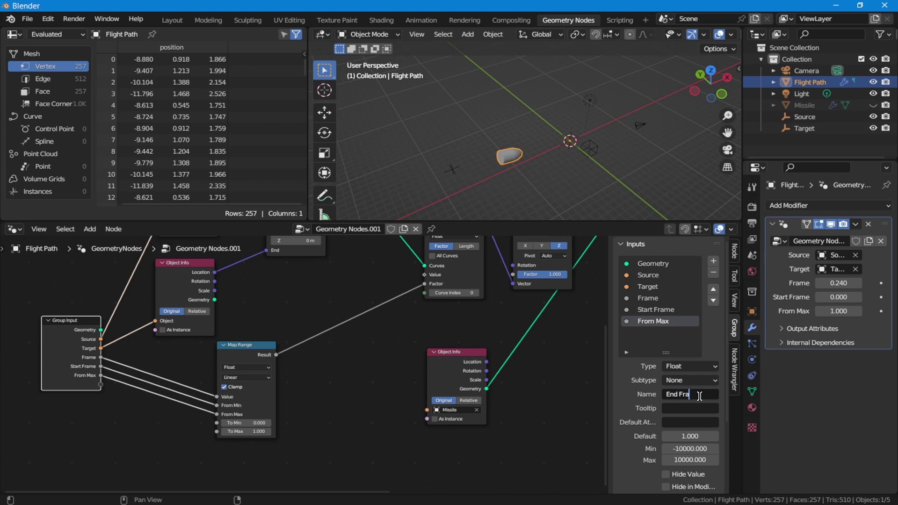
text(me)
key(Return)
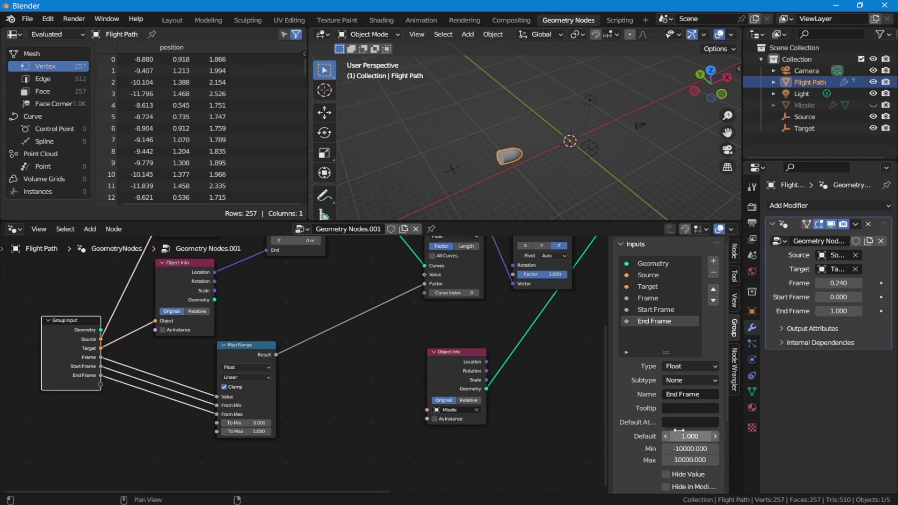
Change the type of the End Frame, Start Frame and Frame group inputs to Integer
click(695, 367)
click(692, 305)
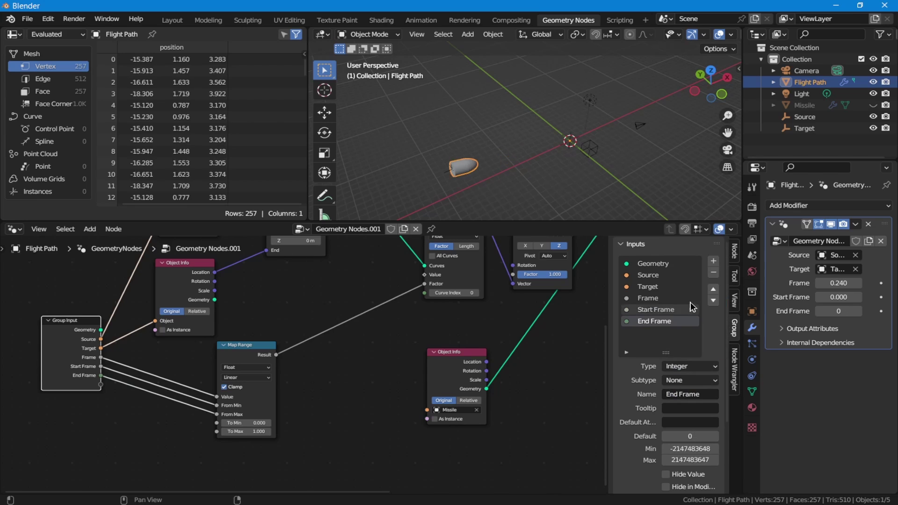
click(651, 310)
click(691, 367)
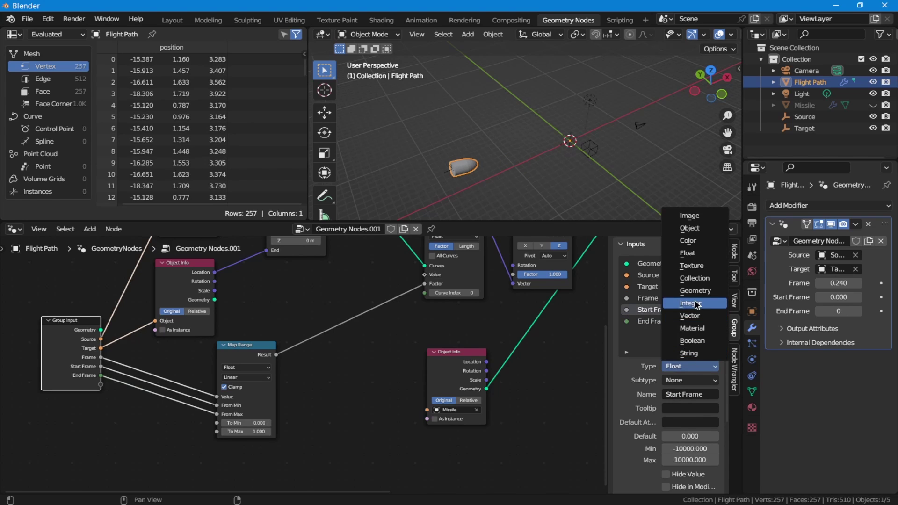
click(697, 305)
click(648, 298)
click(691, 367)
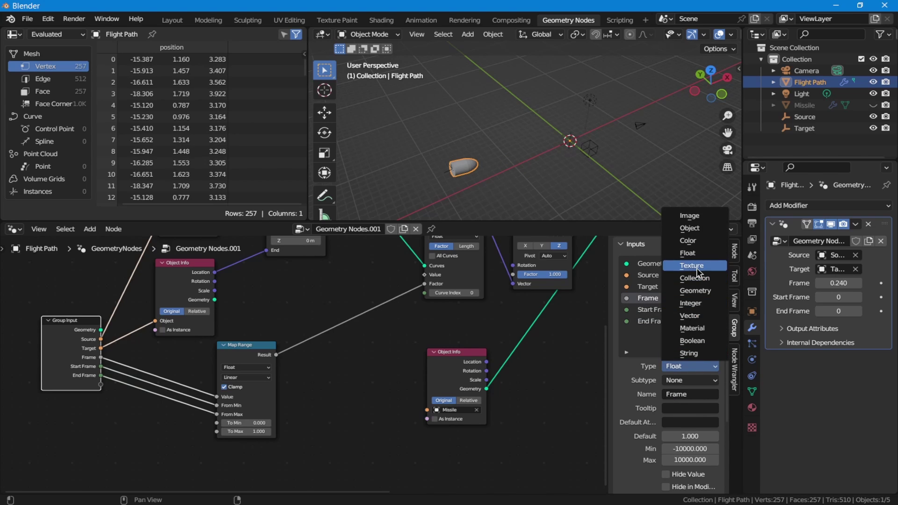
click(692, 305)
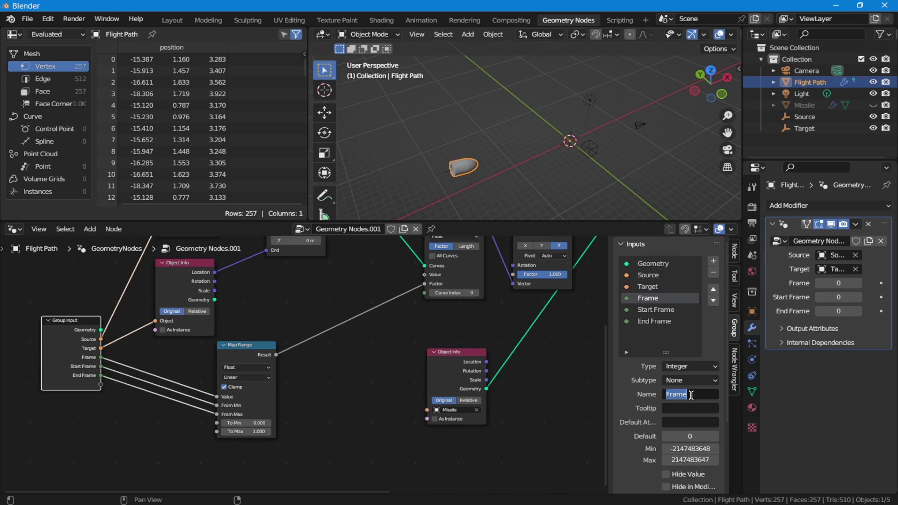
Rename the Frame group input "Current Frame"
key(Home)
text(Current)
key(Return)
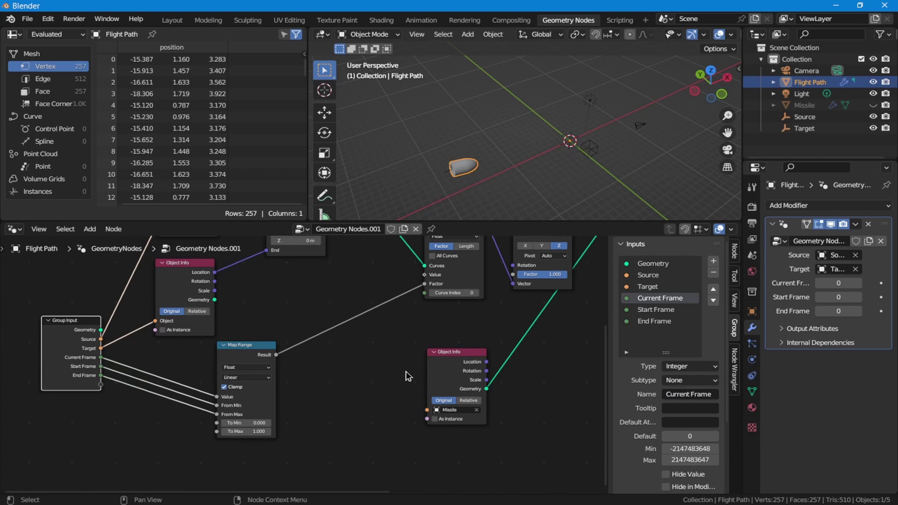
Expose the missile's Object Info object as a group input and name it "Missile"
middle_drag(379, 389, 393, 373)
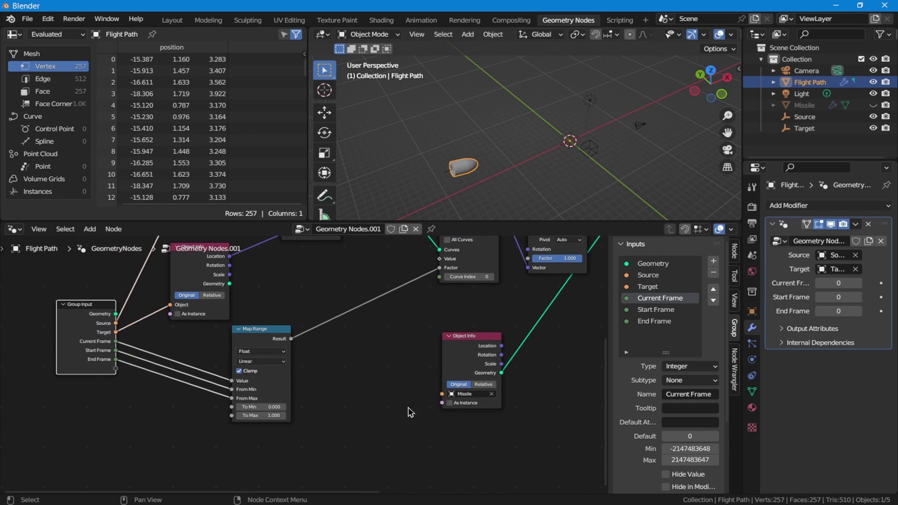
drag(442, 394, 116, 369)
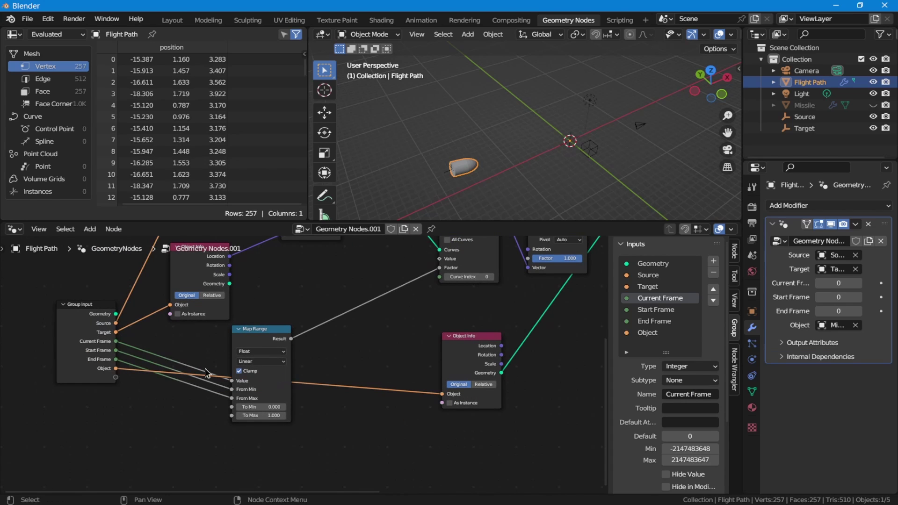
click(650, 334)
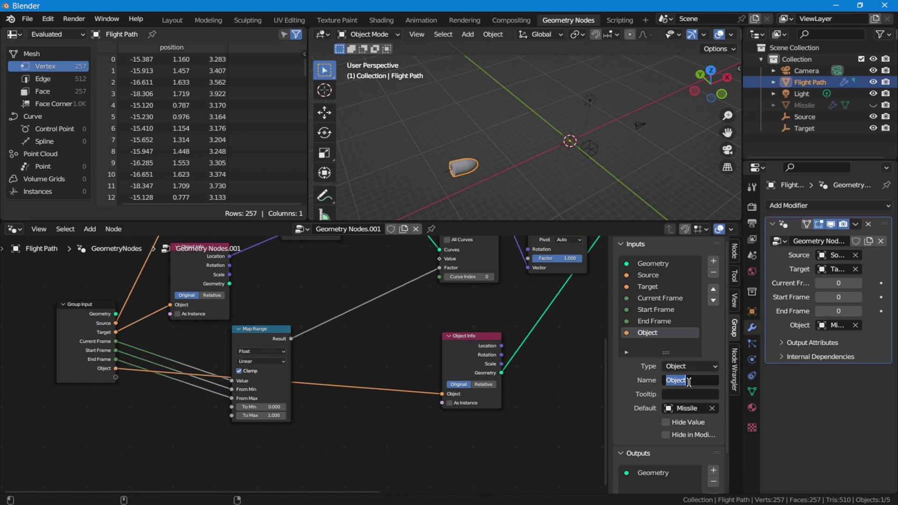
text(Missile)
key(Return)
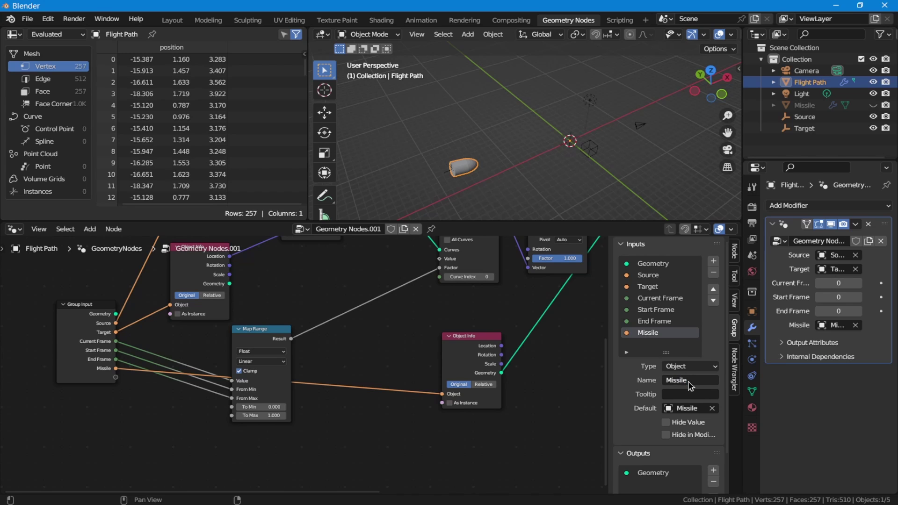
Set the modifier's Current Frame to -26, Start Frame to 1 and End Frame to 35
middle_drag(381, 398, 407, 428)
mouse_move(469, 355)
middle_down()
mouse_move(406, 383)
mouse_move(452, 353)
middle_up()
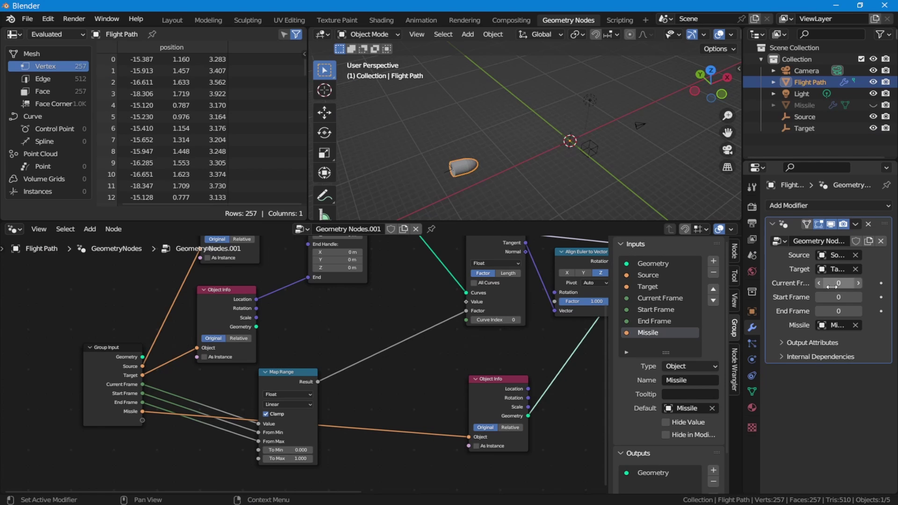
mouse_move(833, 284)
mouse_down()
mouse_move(841, 284)
mouse_move(819, 283)
mouse_up()
click(842, 298)
text(1)
key(Tab)
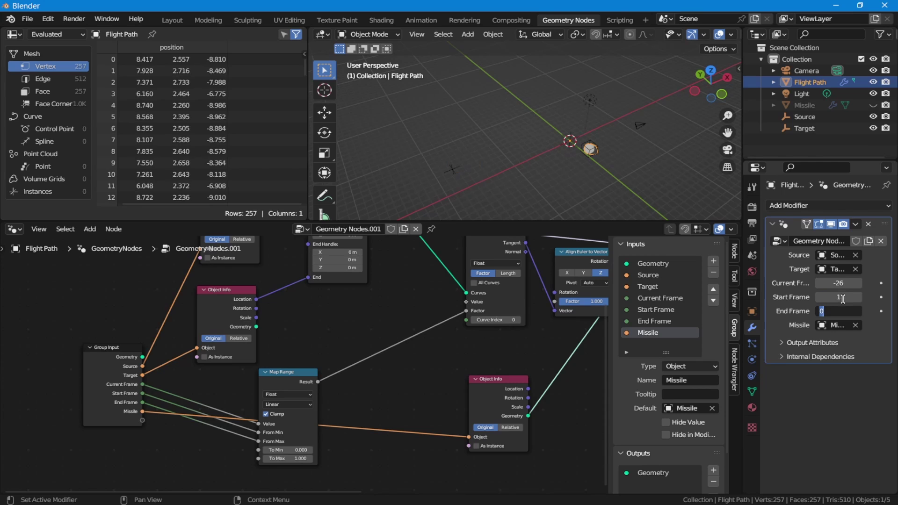
text(35)
key(Return)
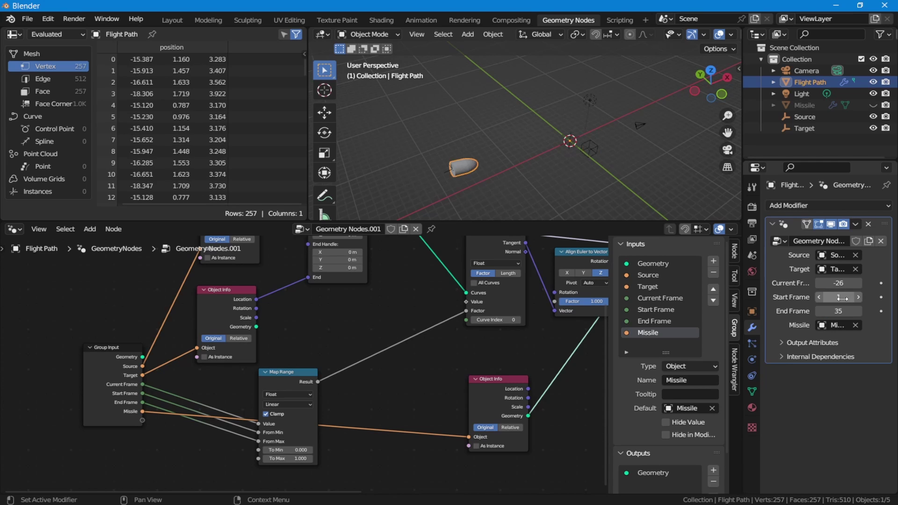
Set the modifier's Start Frame to 4 and scrub the Current Frame to 40 to preview the missile's flight
click(842, 298)
text(4)
key(Return)
drag(839, 283, 879, 283)
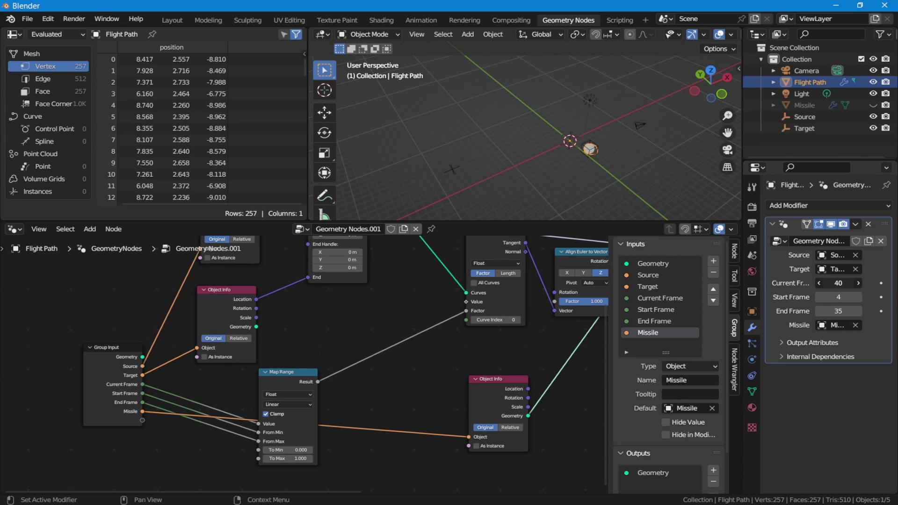